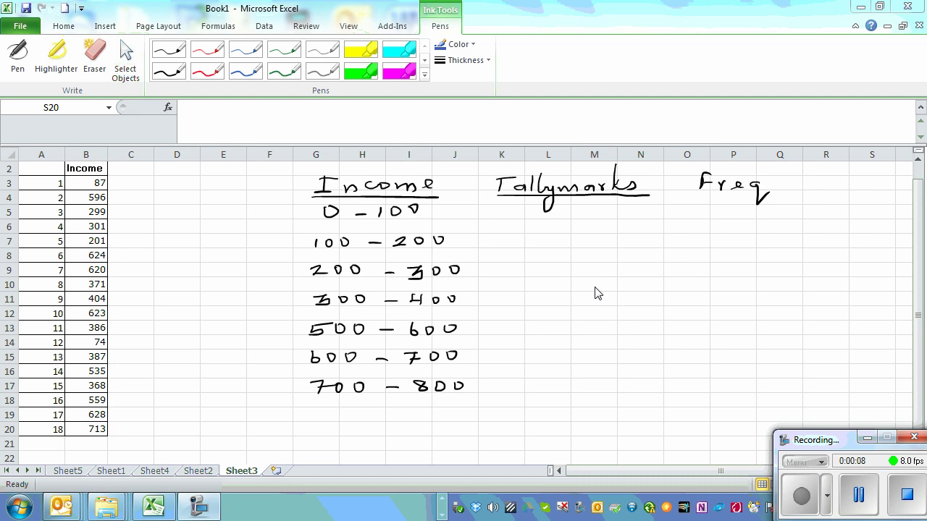
# Underline the Freq heading in black ink.
pyautogui.moveTo(844, 443); pyautogui.dragTo(836, 440)
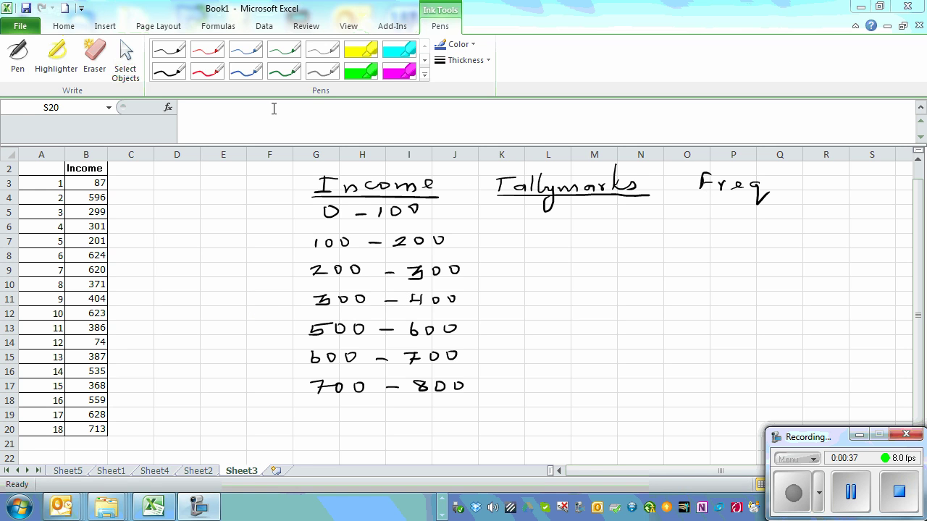
pyautogui.click(169, 71)
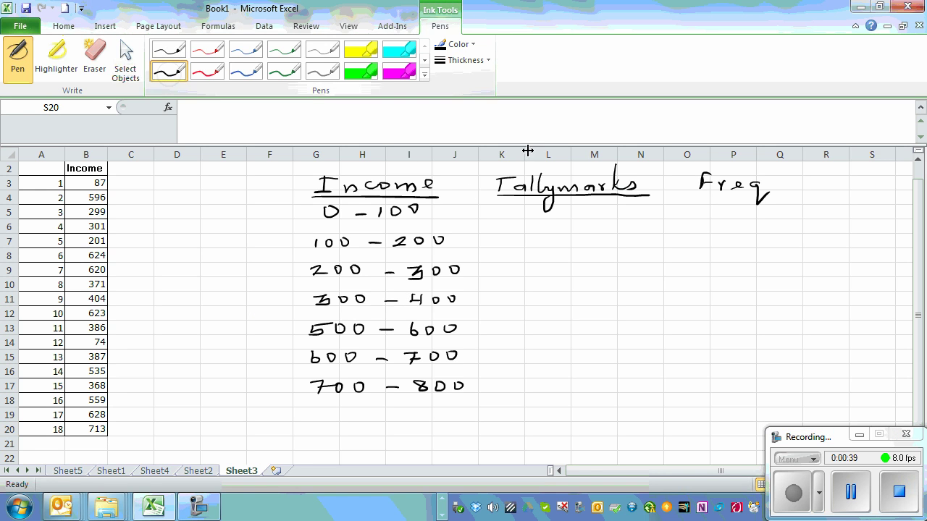
pyautogui.moveTo(697, 194); pyautogui.dragTo(762, 194)
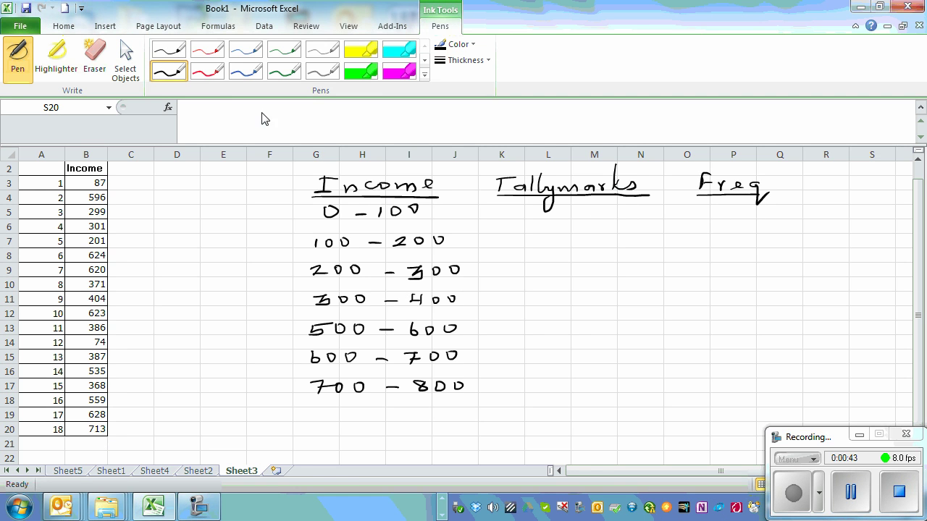
# In blue ink, tally the 0–100, 500–600, 300–400 classes and two marks for 200–300.
pyautogui.click(246, 71)
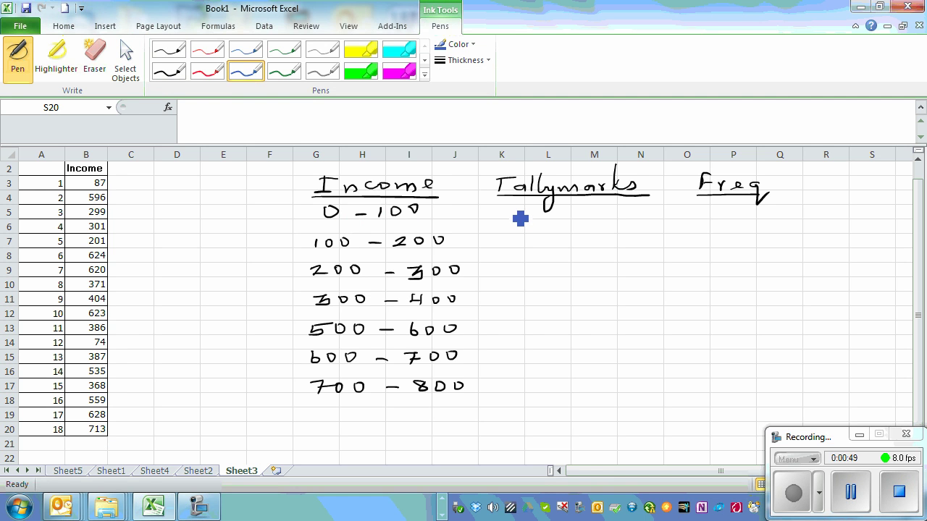
pyautogui.moveTo(504, 205); pyautogui.dragTo(504, 218)
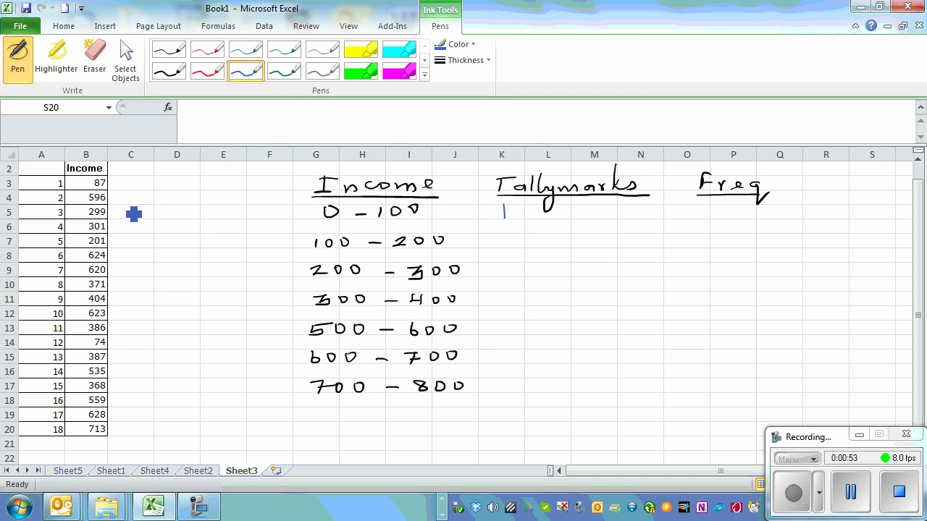
pyautogui.moveTo(504, 322); pyautogui.dragTo(504, 336)
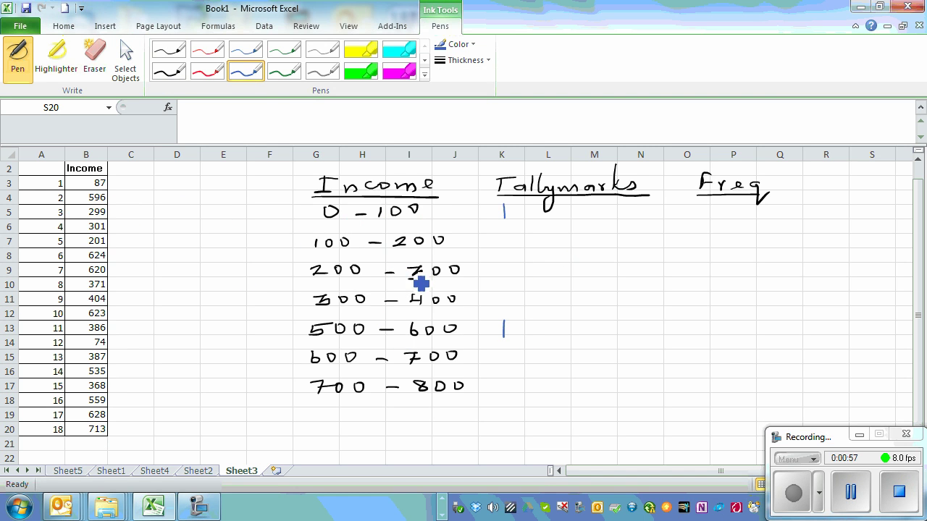
pyautogui.moveTo(503, 264); pyautogui.dragTo(502, 281)
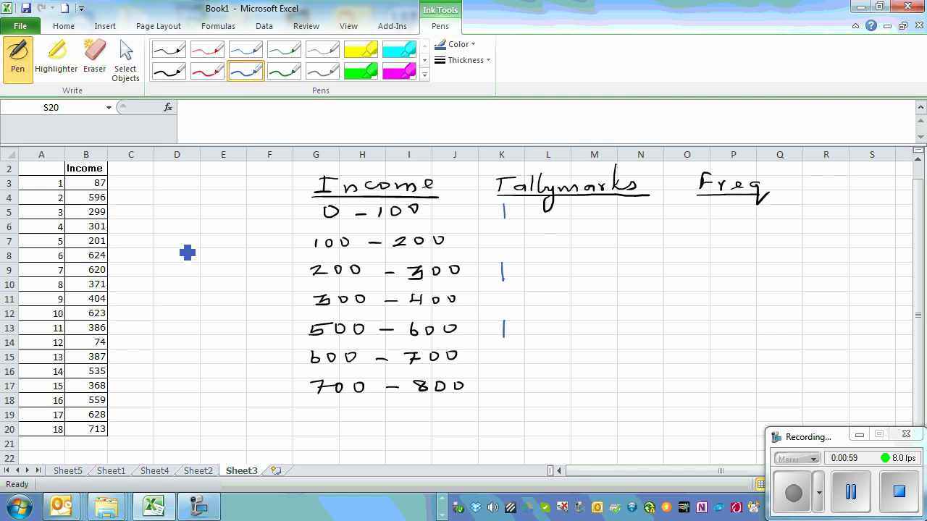
pyautogui.moveTo(498, 292); pyautogui.dragTo(499, 307)
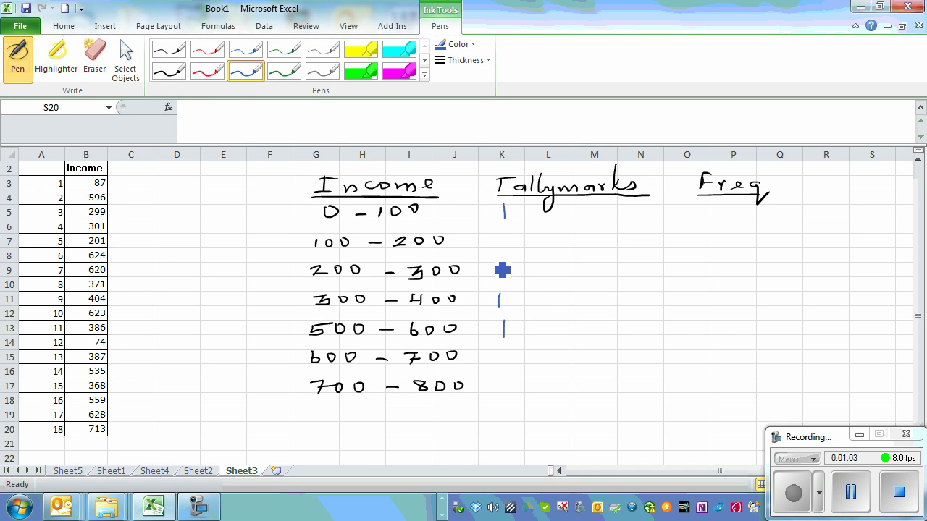
pyautogui.moveTo(515, 264); pyautogui.dragTo(514, 278)
# Cross off 201, 620, 371 and 404, adding two 600–700 tallies and one 300–400 tally.
pyautogui.moveTo(84, 241)
pyautogui.mouseDown()
pyautogui.moveTo(106, 240)
pyautogui.moveTo(113, 252)
pyautogui.mouseUp()
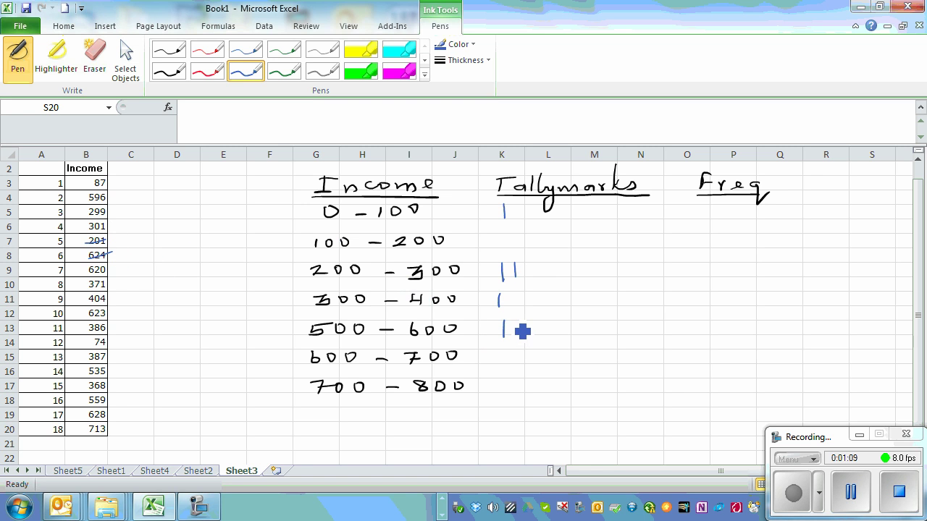
pyautogui.moveTo(496, 352); pyautogui.dragTo(496, 364)
pyautogui.moveTo(88, 271); pyautogui.dragTo(113, 267)
pyautogui.moveTo(505, 353); pyautogui.dragTo(504, 364)
pyautogui.moveTo(88, 288); pyautogui.dragTo(112, 281)
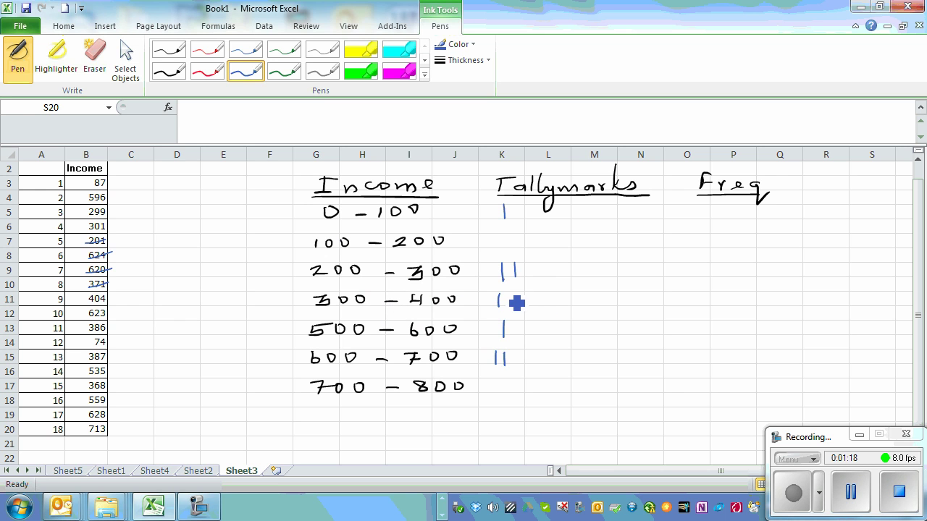
pyautogui.moveTo(506, 292); pyautogui.dragTo(506, 307)
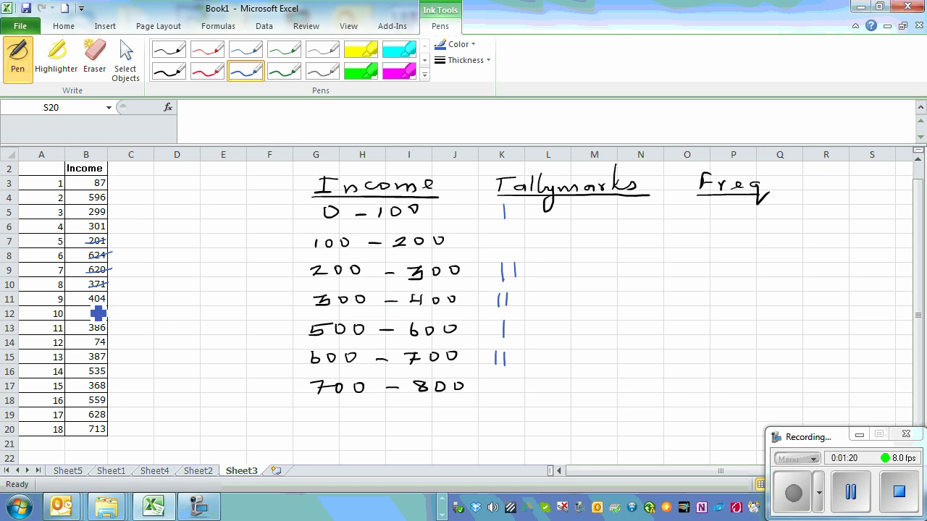
pyautogui.moveTo(98, 304); pyautogui.dragTo(113, 296)
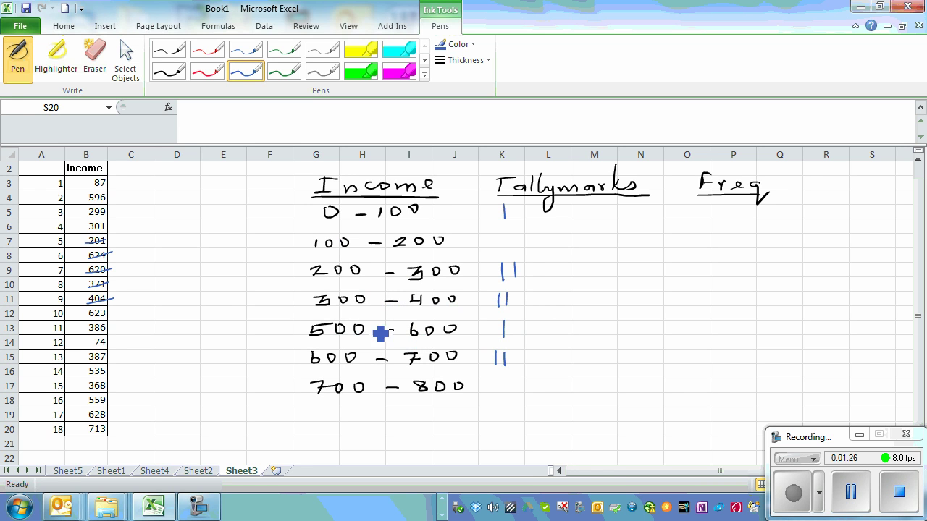
# Handwrite the 400 – 500 class label in black between the 300 – 400 and 500 – 600 rows.
pyautogui.click(169, 72)
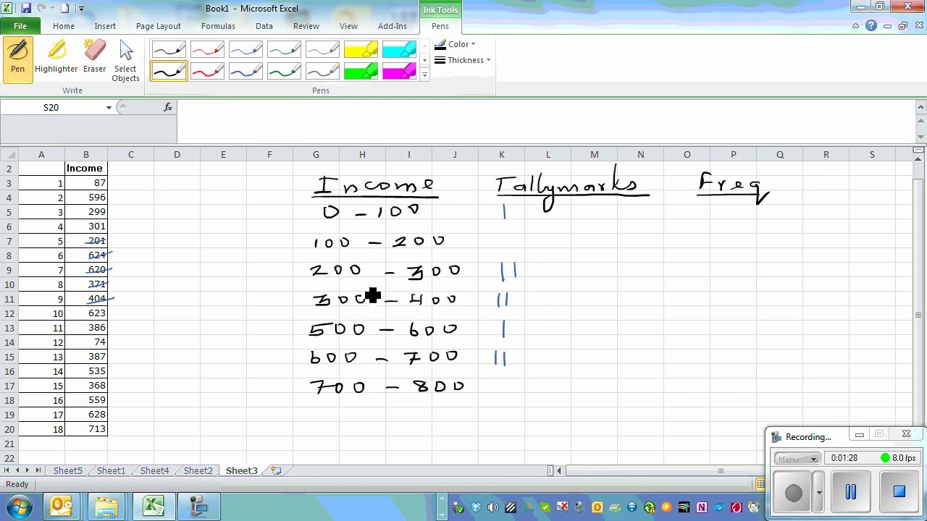
pyautogui.moveTo(331, 315)
pyautogui.mouseDown()
pyautogui.moveTo(364, 328)
pyautogui.moveTo(454, 319)
pyautogui.mouseUp()
pyautogui.click(245, 72)
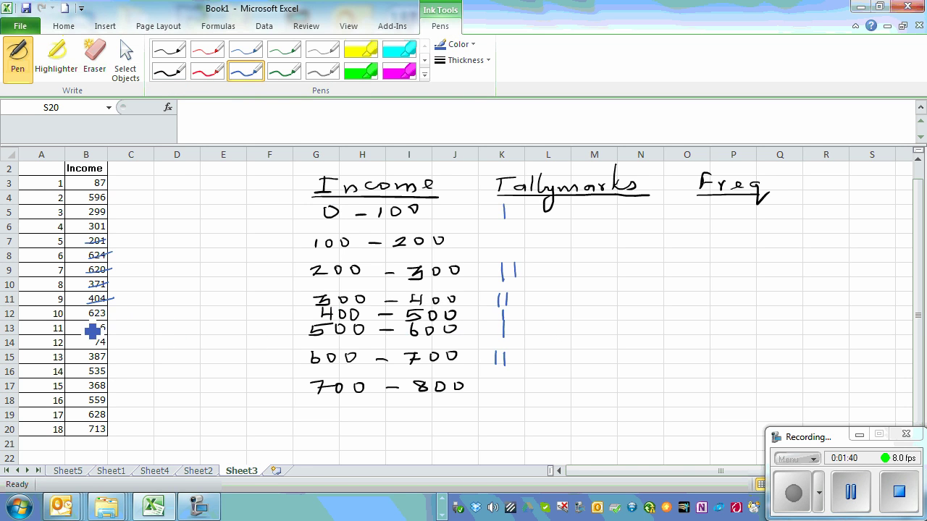
# Cross off 623, 386, 74, 387 and 535, adding tallies for 600–700, 300–400, 0–100 and 500–600.
pyautogui.moveTo(88, 316); pyautogui.dragTo(117, 308)
pyautogui.moveTo(516, 352); pyautogui.dragTo(518, 360)
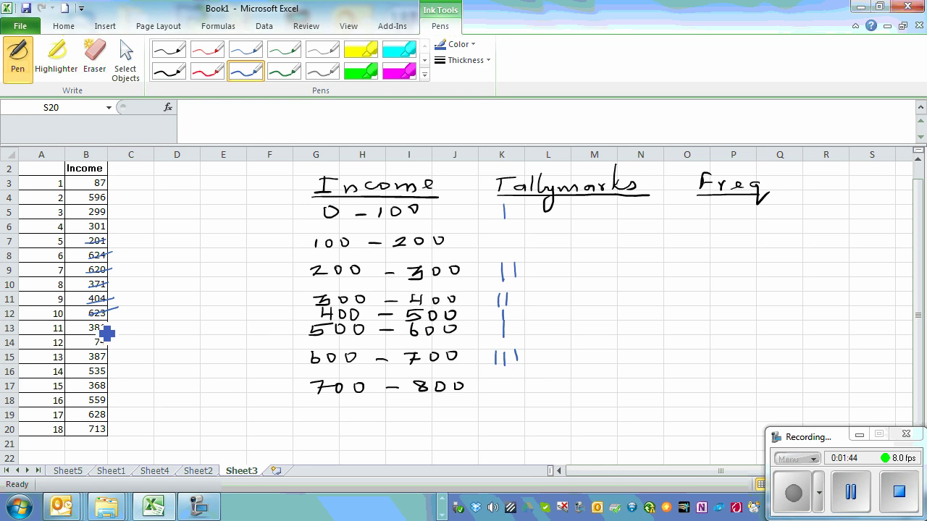
pyautogui.moveTo(88, 332); pyautogui.dragTo(116, 324)
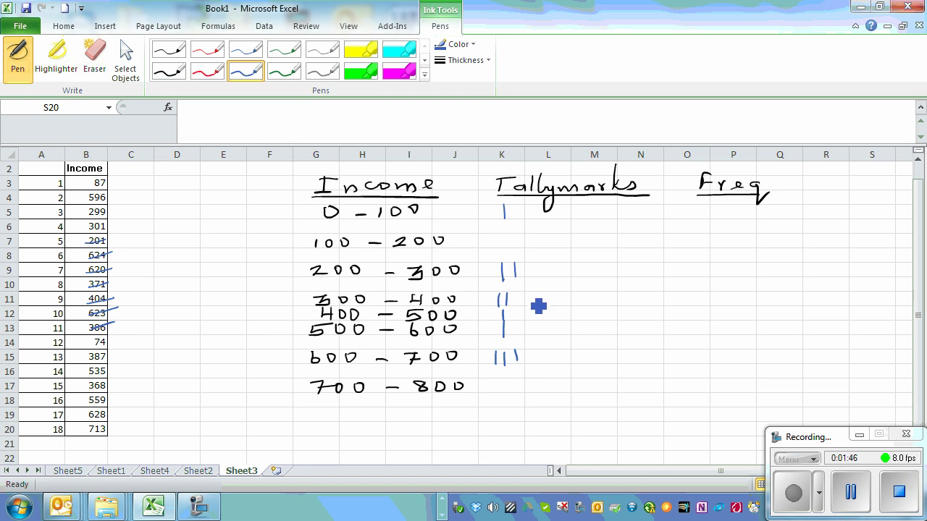
pyautogui.moveTo(515, 294); pyautogui.dragTo(516, 306)
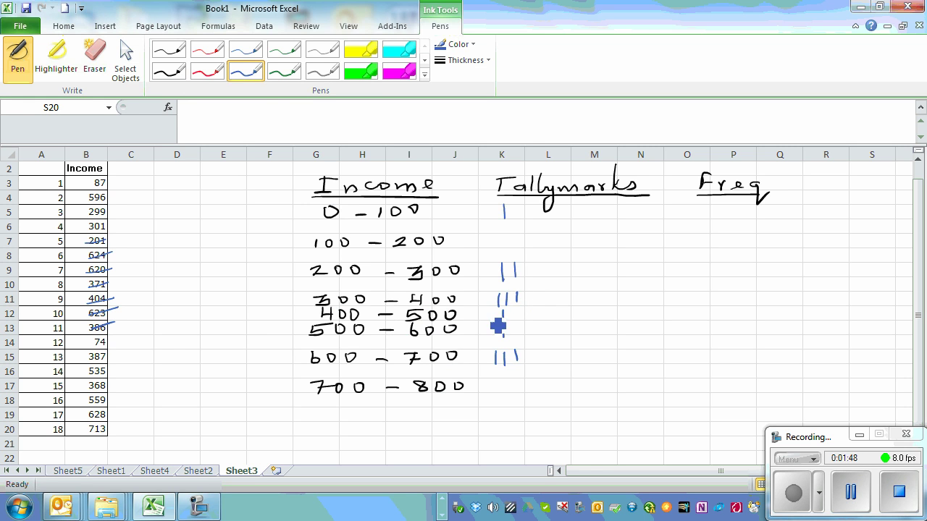
pyautogui.moveTo(93, 344); pyautogui.dragTo(113, 337)
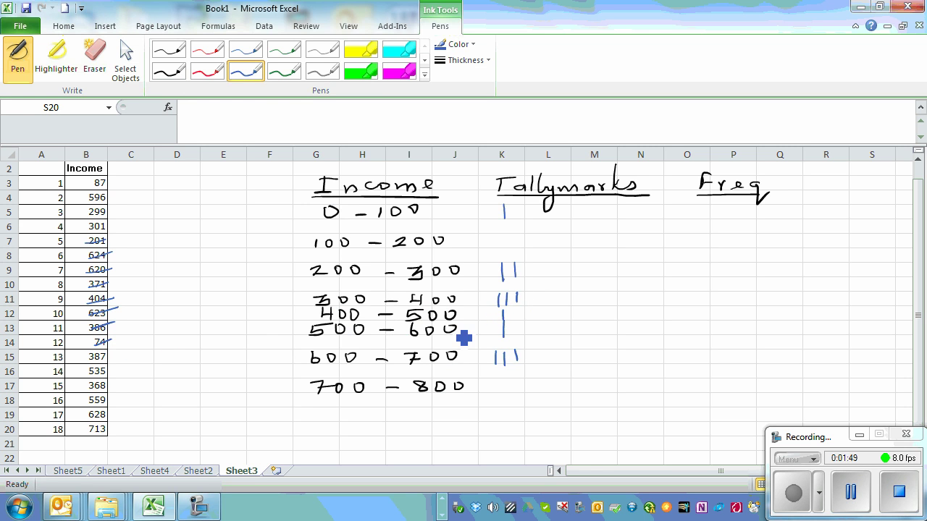
pyautogui.moveTo(513, 205); pyautogui.dragTo(513, 218)
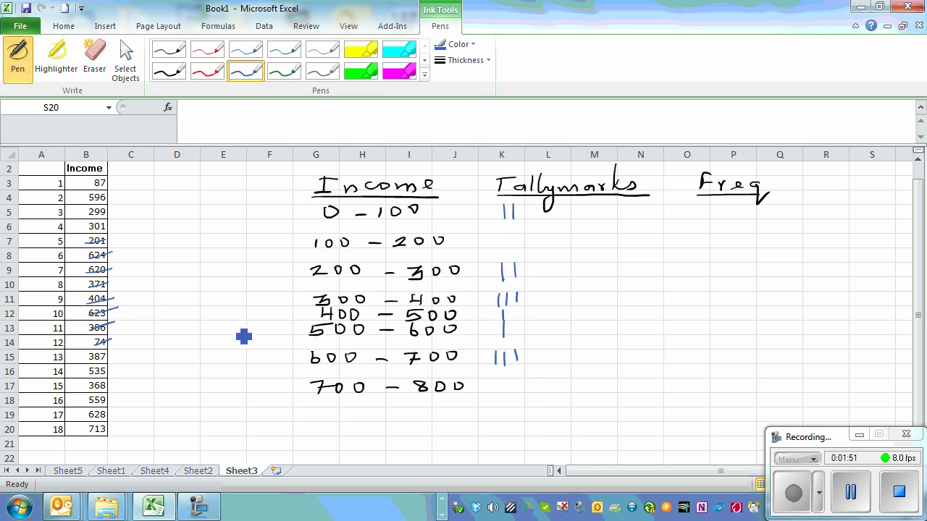
pyautogui.moveTo(89, 361); pyautogui.dragTo(114, 352)
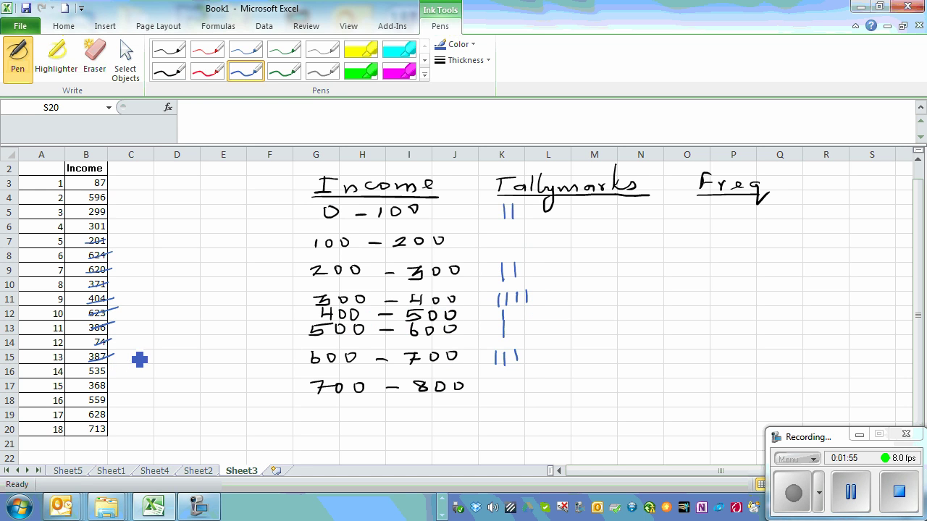
pyautogui.moveTo(88, 375); pyautogui.dragTo(123, 364)
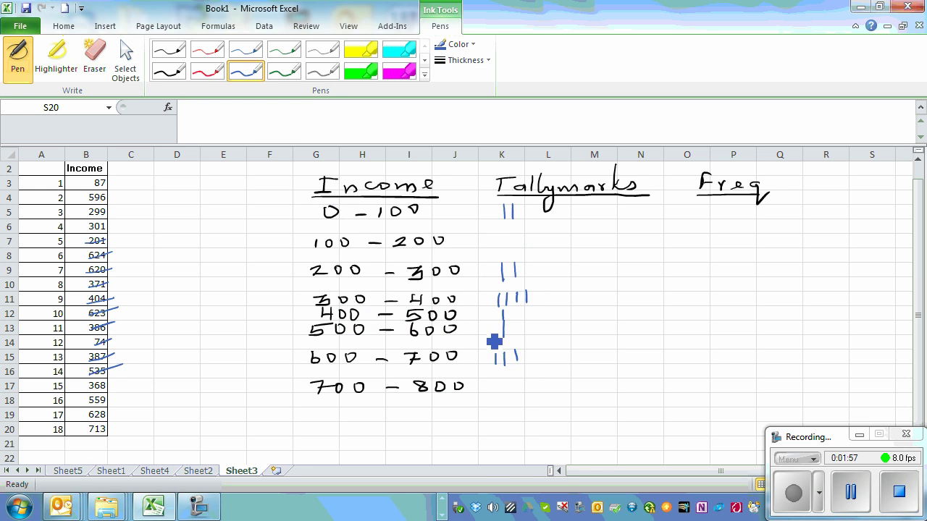
pyautogui.moveTo(503, 322); pyautogui.dragTo(503, 337)
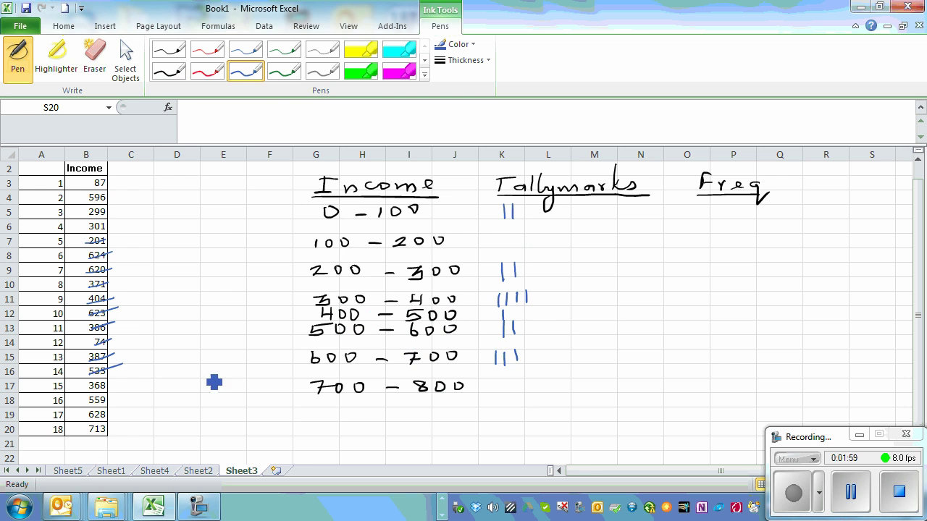
# Cross off 368, 559, 628 and 713, completing the five-bar group for 300–400 and the remaining tallies through 700–800.
pyautogui.moveTo(89, 389); pyautogui.dragTo(116, 378)
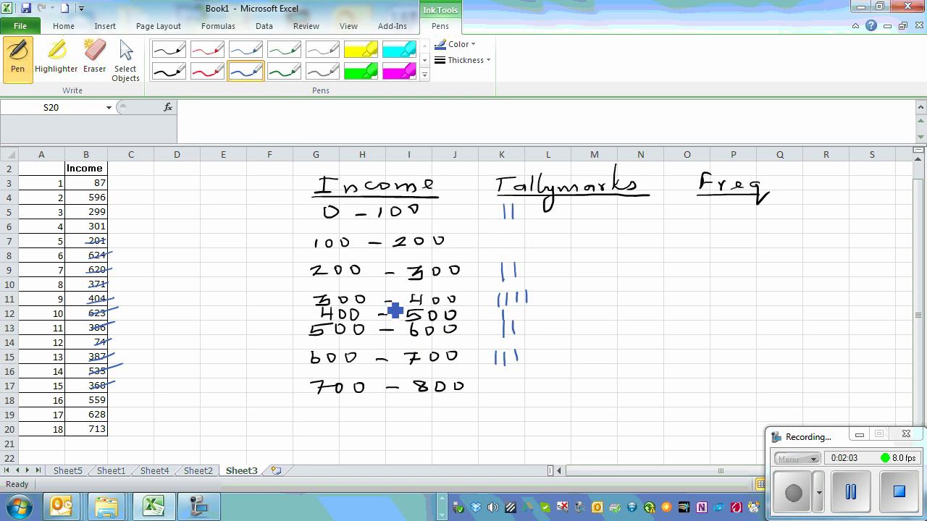
pyautogui.moveTo(499, 306); pyautogui.dragTo(530, 292)
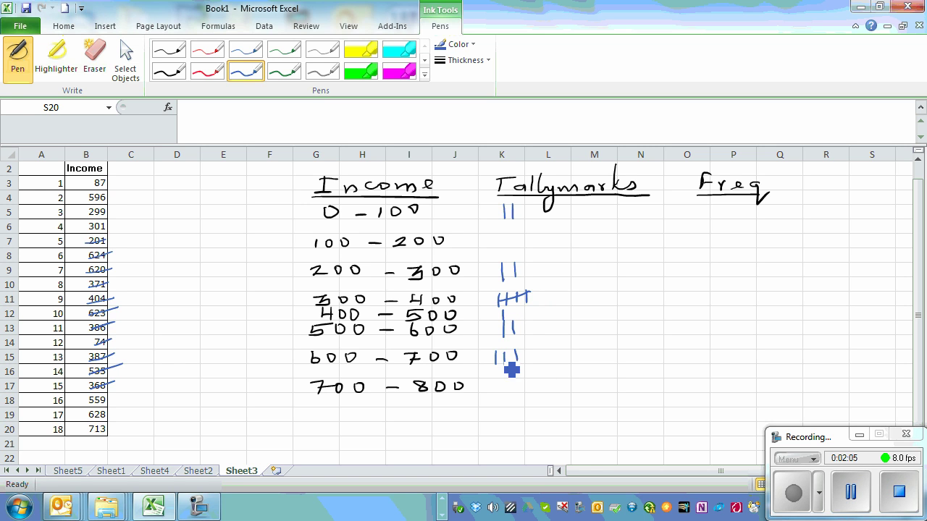
pyautogui.moveTo(88, 407); pyautogui.dragTo(115, 394)
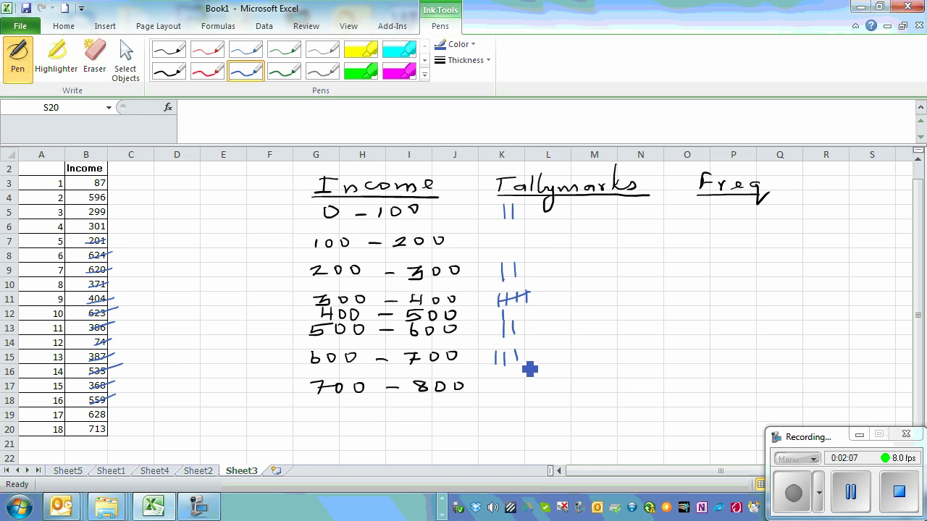
pyautogui.moveTo(519, 323); pyautogui.dragTo(519, 336)
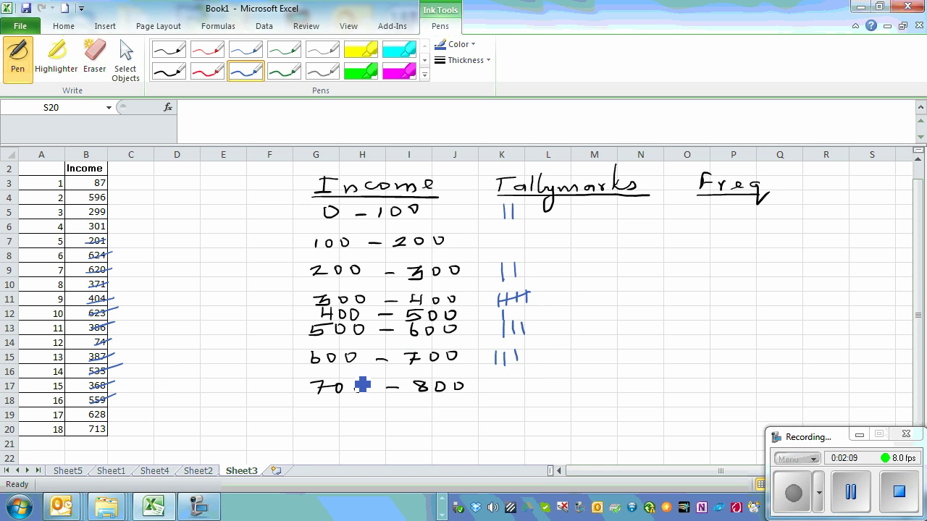
pyautogui.moveTo(88, 421); pyautogui.dragTo(116, 409)
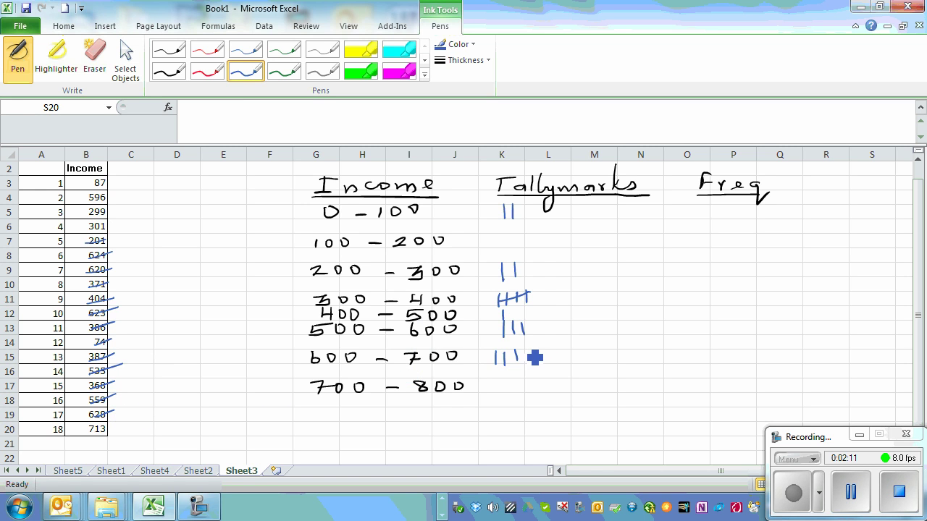
pyautogui.moveTo(527, 350); pyautogui.dragTo(527, 364)
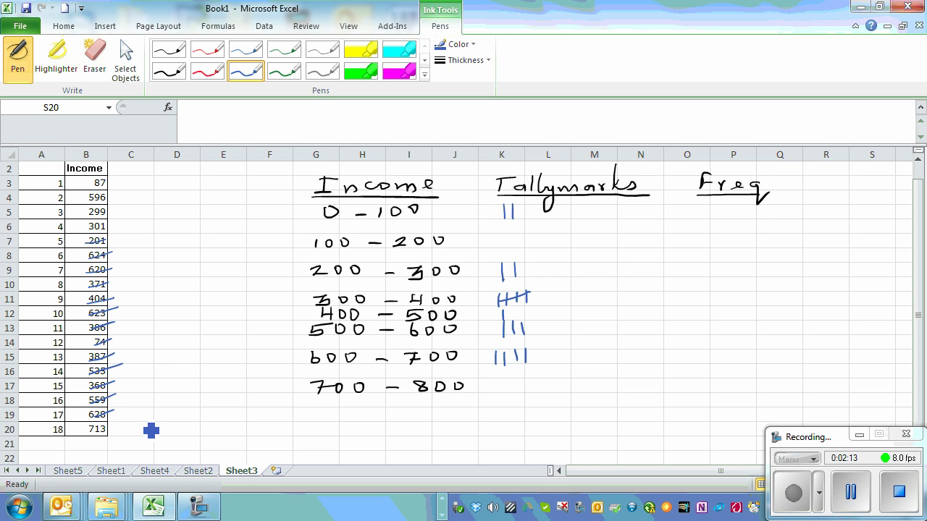
pyautogui.moveTo(90, 437); pyautogui.dragTo(123, 424)
pyautogui.moveTo(507, 378); pyautogui.dragTo(516, 393)
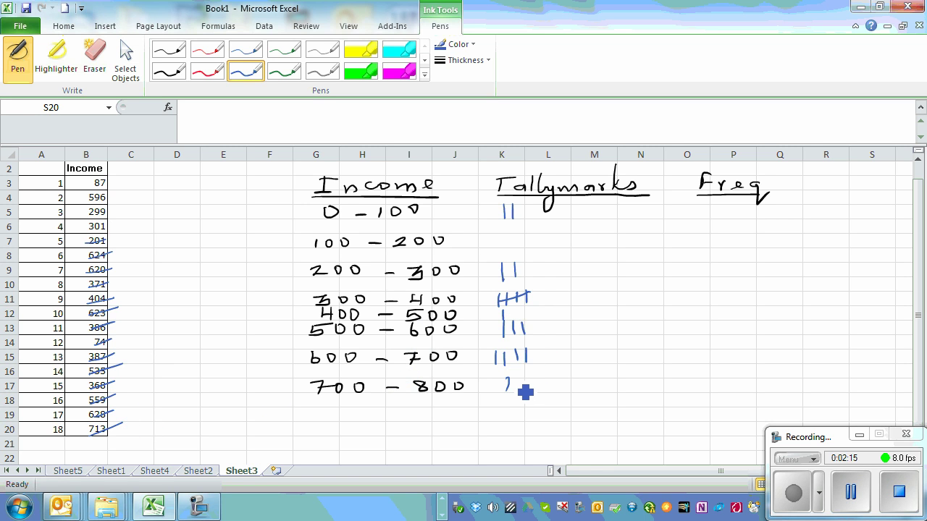
pyautogui.click(207, 71)
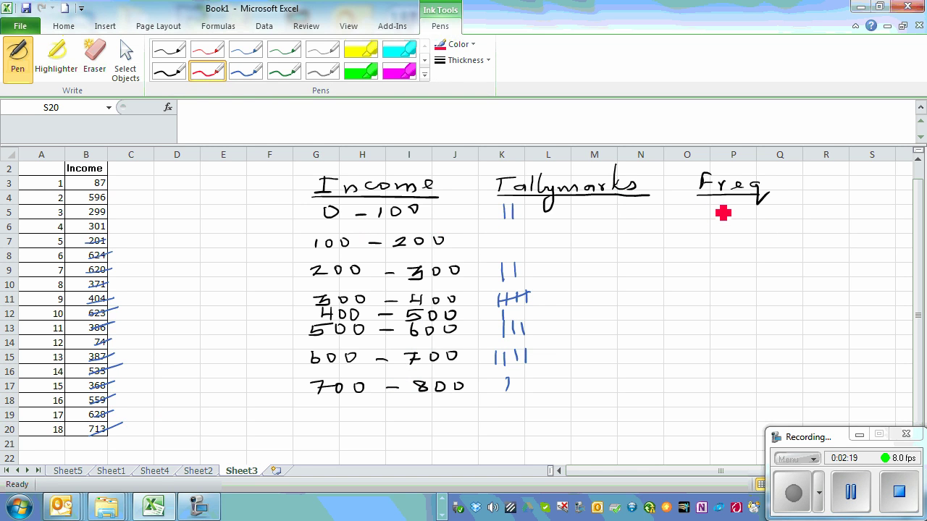
# Write red frequencies 2, 0, 2, 5, 1, 3, 4, 1 under Freq and the total 18.
pyautogui.moveTo(735, 215)
pyautogui.mouseDown()
pyautogui.moveTo(749, 224)
pyautogui.moveTo(738, 238)
pyautogui.mouseUp()
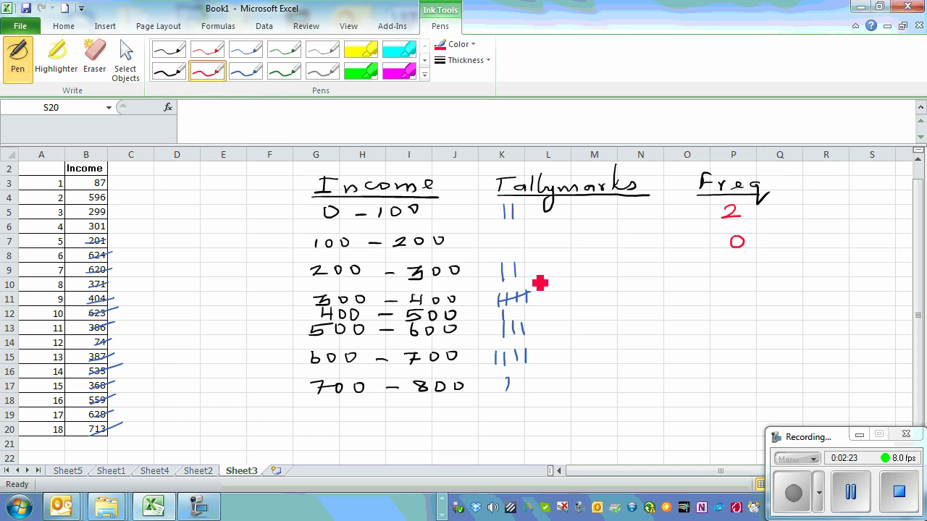
pyautogui.moveTo(738, 274); pyautogui.dragTo(757, 280)
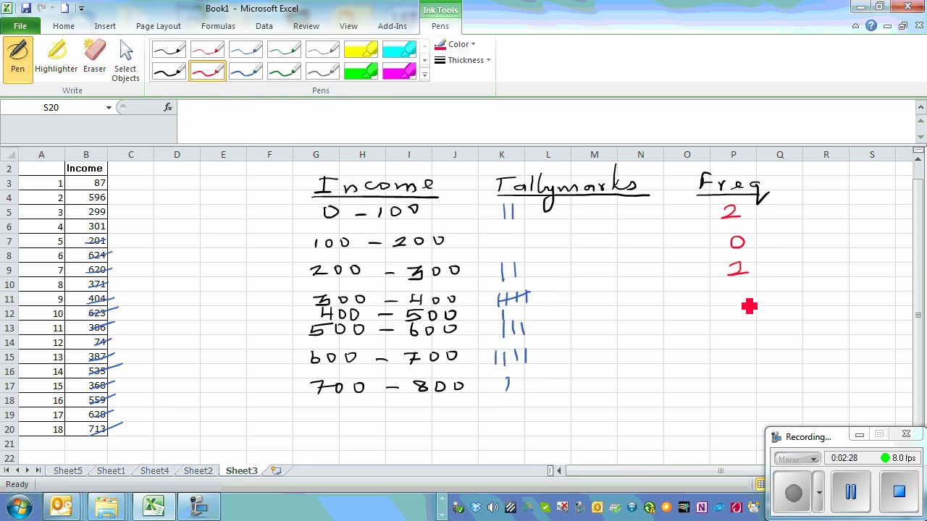
pyautogui.moveTo(750, 308); pyautogui.dragTo(760, 291)
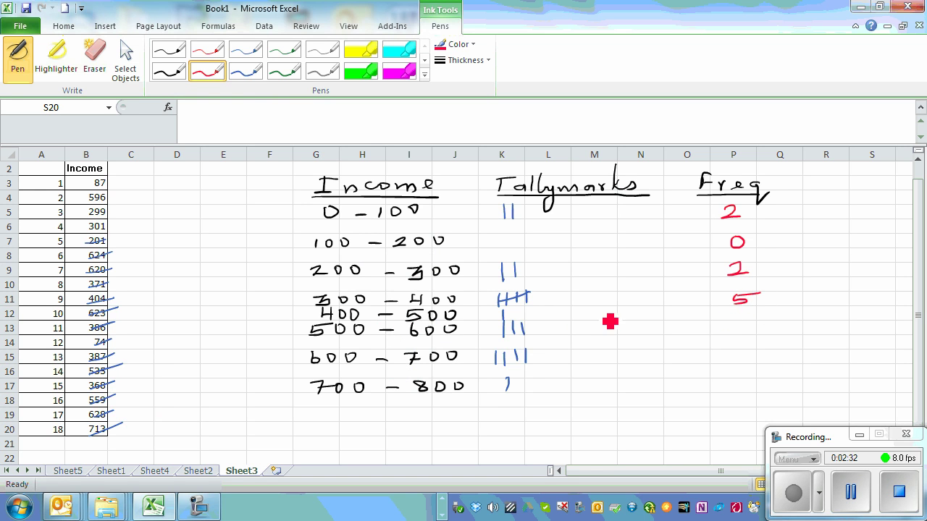
pyautogui.moveTo(737, 310); pyautogui.dragTo(738, 320)
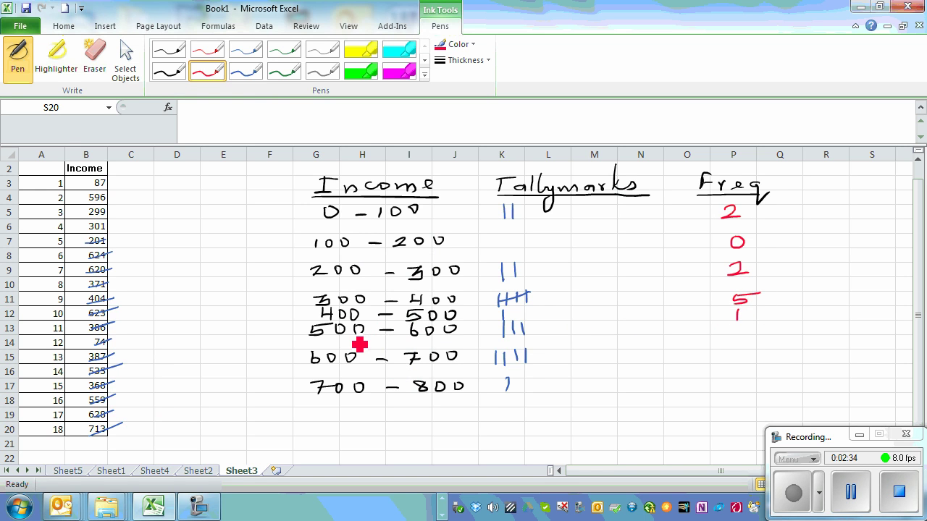
pyautogui.moveTo(738, 323); pyautogui.dragTo(740, 334)
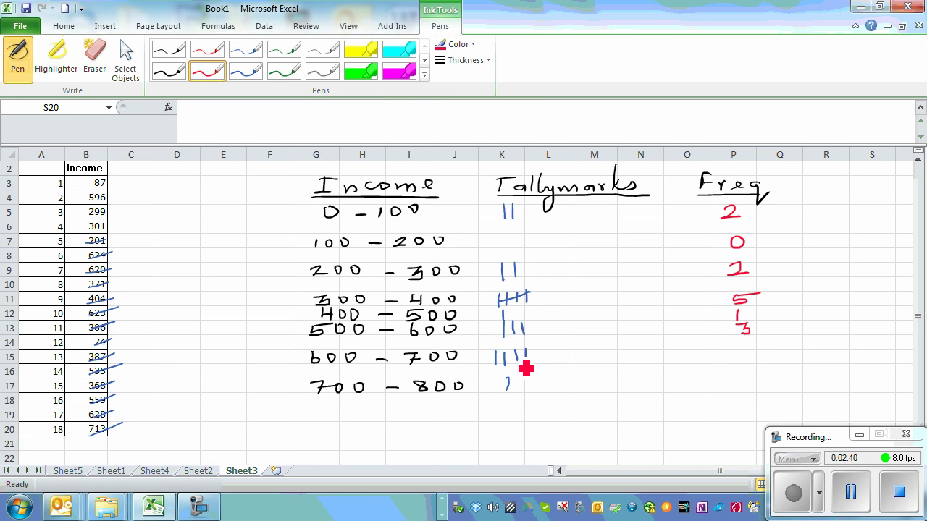
pyautogui.moveTo(741, 349)
pyautogui.mouseDown()
pyautogui.moveTo(751, 359)
pyautogui.moveTo(740, 390)
pyautogui.moveTo(769, 389)
pyautogui.mouseUp()
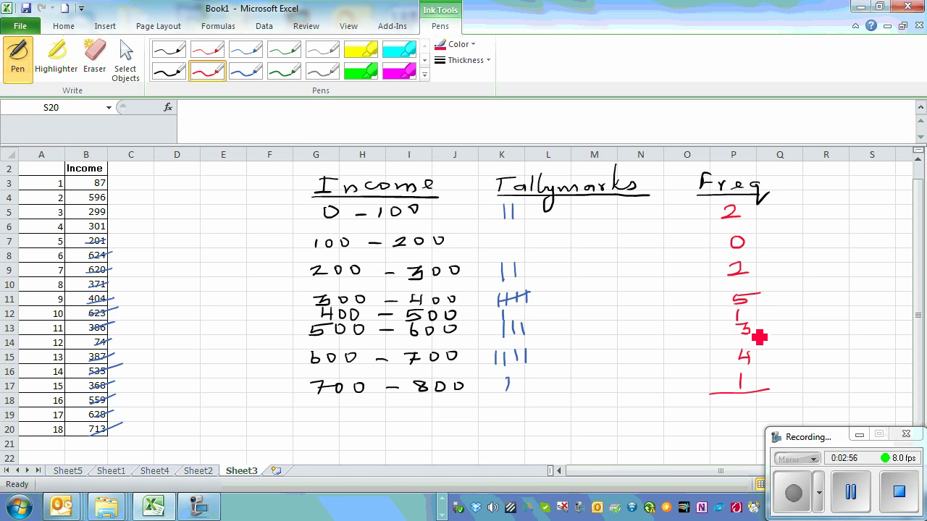
pyautogui.moveTo(729, 402)
pyautogui.mouseDown()
pyautogui.moveTo(729, 415)
pyautogui.moveTo(746, 403)
pyautogui.mouseUp()
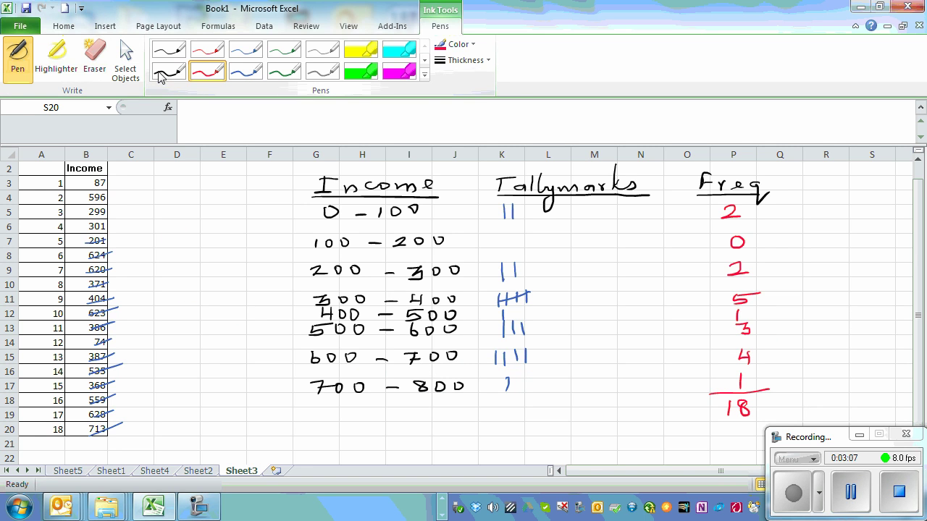
# Draw green arrowed axes with frequency ticks, then mark the origin 0 and x-axis ticks in blue.
pyautogui.click(283, 70)
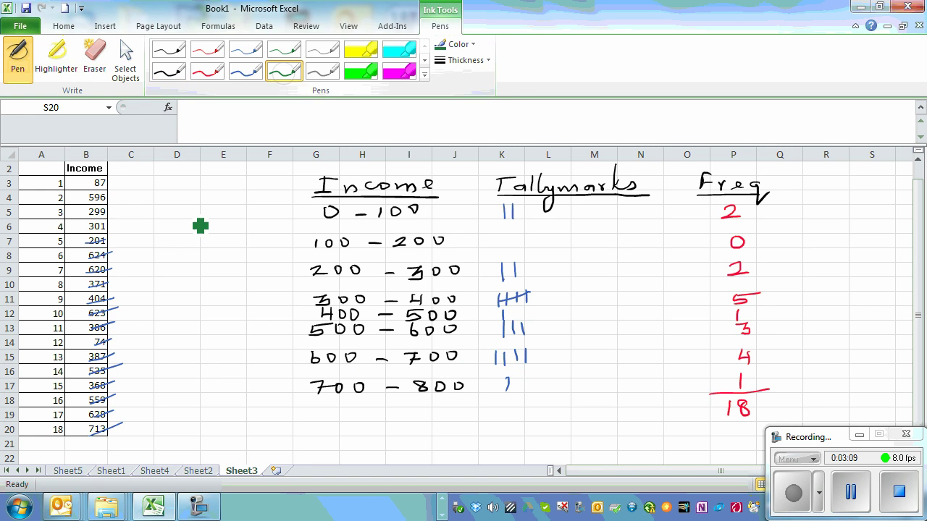
pyautogui.moveTo(143, 179); pyautogui.dragTo(149, 330)
pyautogui.moveTo(136, 186); pyautogui.dragTo(150, 184)
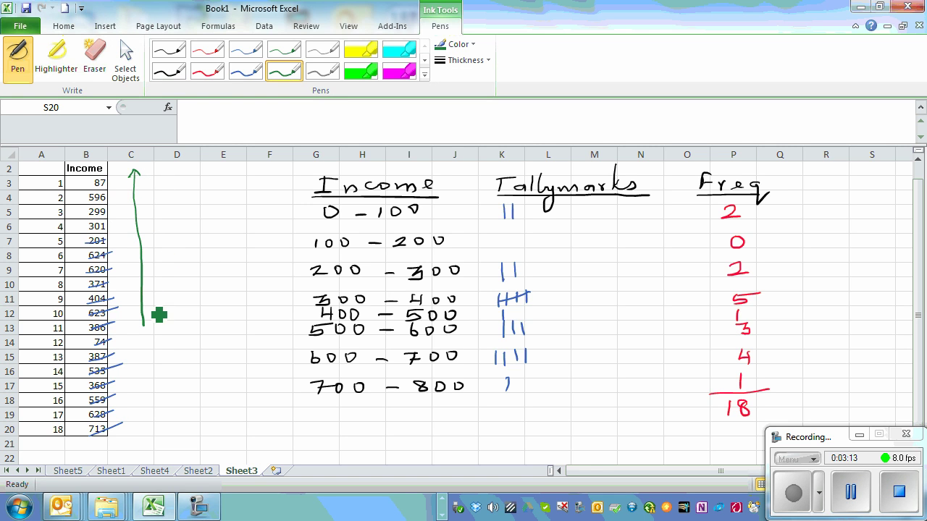
pyautogui.moveTo(134, 315); pyautogui.dragTo(304, 308)
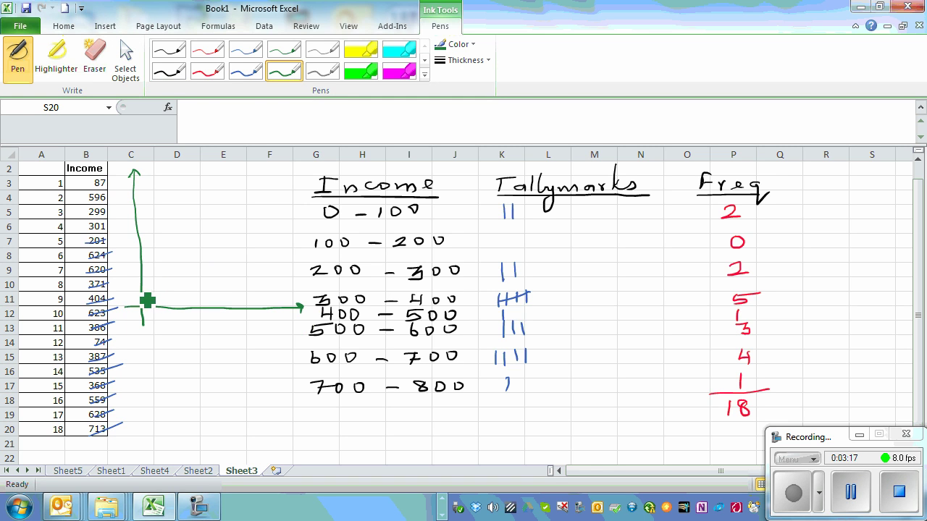
pyautogui.moveTo(138, 291)
pyautogui.mouseDown()
pyautogui.moveTo(166, 294)
pyautogui.moveTo(146, 270)
pyautogui.mouseUp()
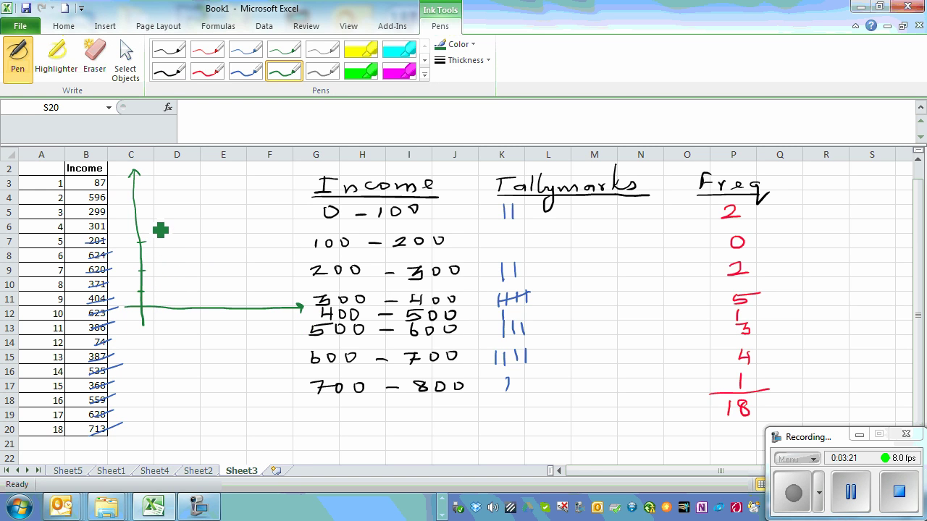
pyautogui.moveTo(136, 214); pyautogui.dragTo(144, 214)
pyautogui.click(245, 70)
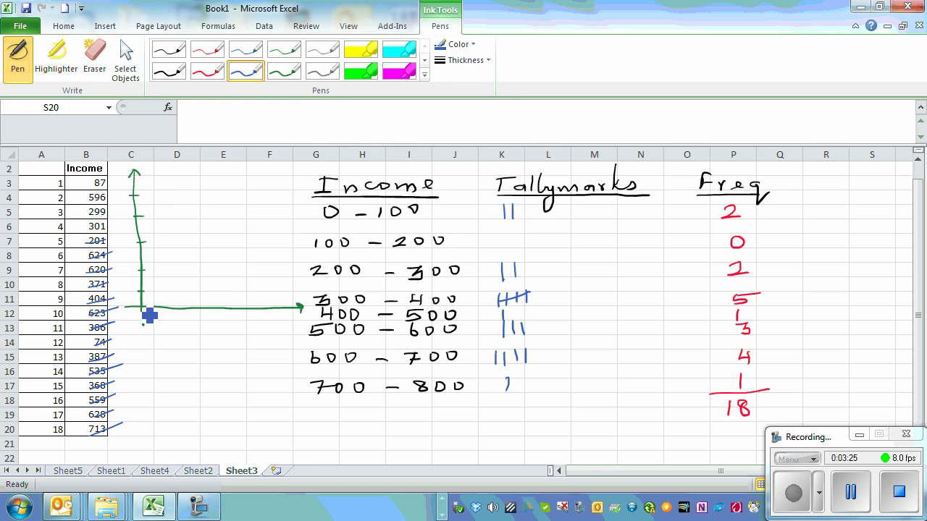
pyautogui.moveTo(129, 313); pyautogui.dragTo(282, 311)
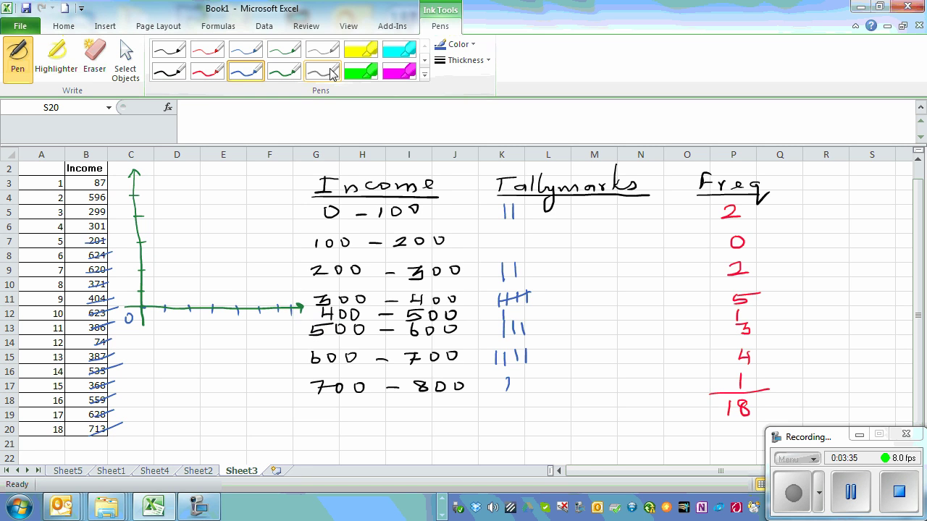
# Draw red bars for the first income classes up to the tall 300–400 bar, starting the Income label.
pyautogui.click(207, 71)
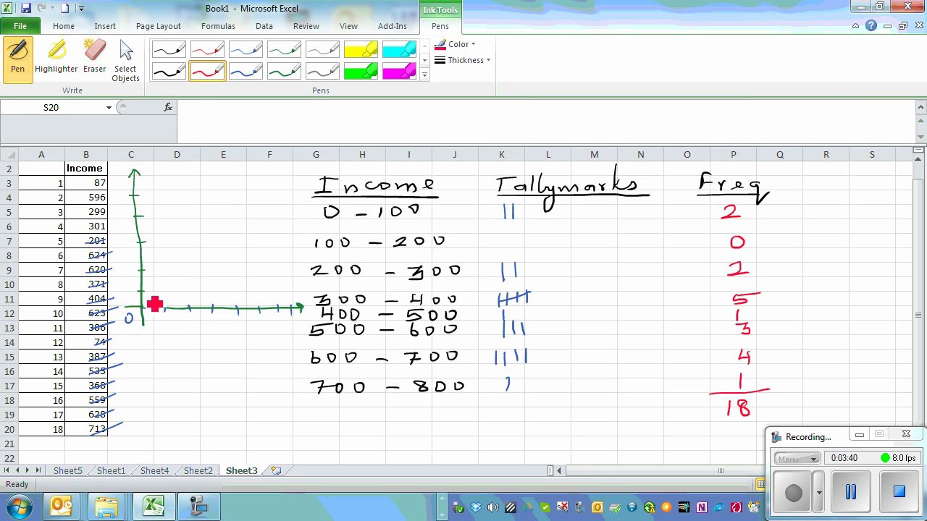
pyautogui.moveTo(142, 270)
pyautogui.mouseDown()
pyautogui.moveTo(165, 271)
pyautogui.moveTo(165, 307)
pyautogui.mouseUp()
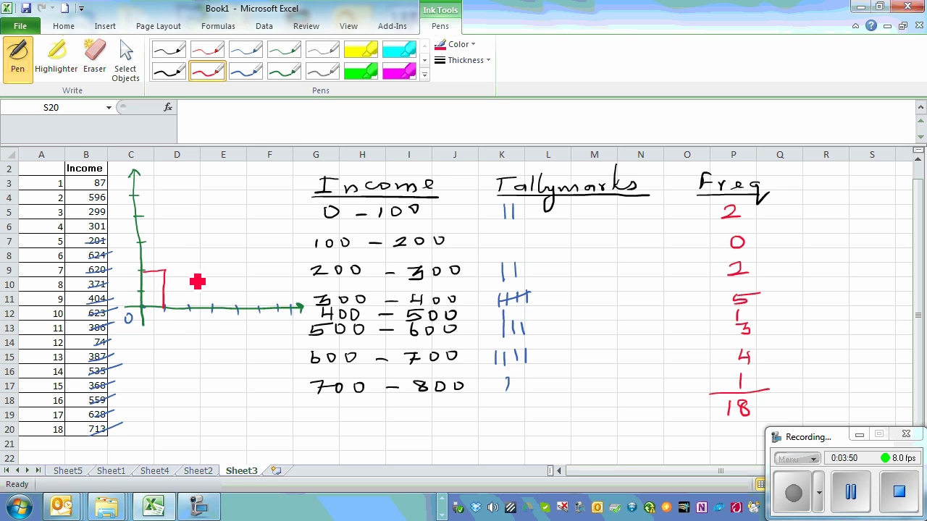
pyautogui.moveTo(190, 269); pyautogui.dragTo(190, 307)
pyautogui.moveTo(190, 269)
pyautogui.mouseDown()
pyautogui.moveTo(219, 278)
pyautogui.moveTo(212, 308)
pyautogui.mouseUp()
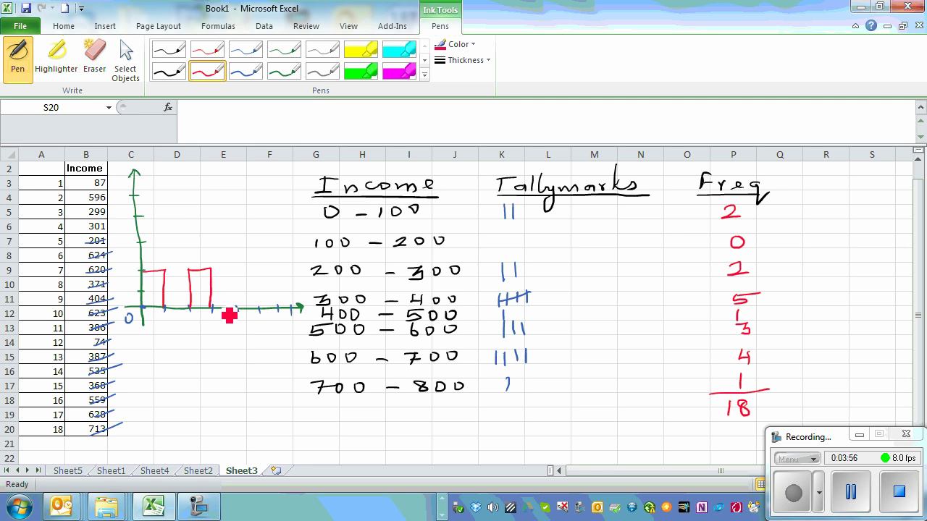
pyautogui.moveTo(215, 206); pyautogui.dragTo(216, 308)
pyautogui.moveTo(216, 210)
pyautogui.mouseDown()
pyautogui.moveTo(244, 209)
pyautogui.moveTo(240, 309)
pyautogui.mouseUp()
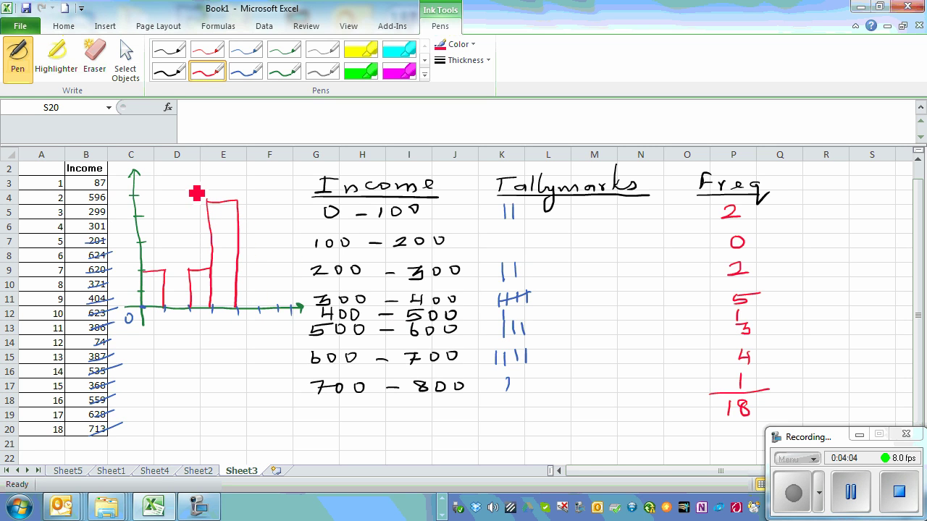
pyautogui.moveTo(163, 185); pyautogui.dragTo(223, 185)
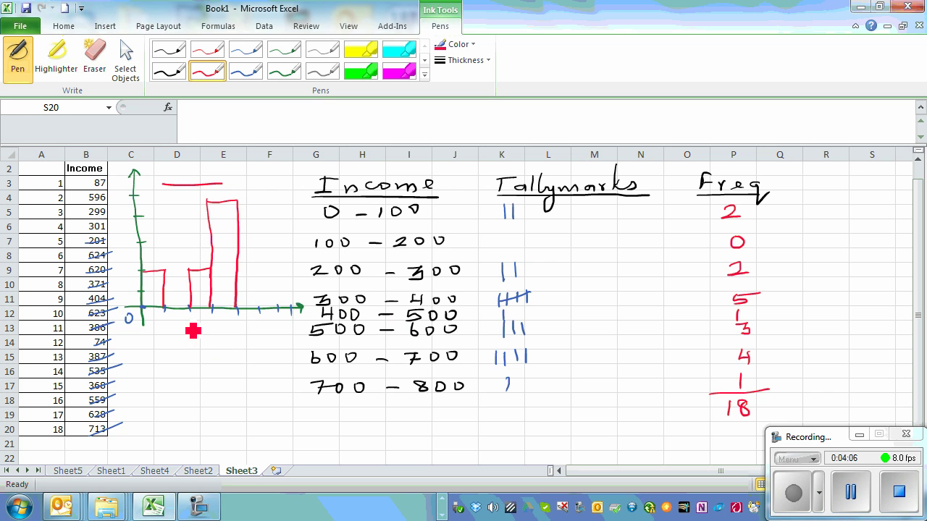
pyautogui.moveTo(186, 323)
pyautogui.mouseDown()
pyautogui.moveTo(187, 337)
pyautogui.moveTo(195, 324)
pyautogui.moveTo(195, 336)
pyautogui.moveTo(275, 335)
pyautogui.mouseUp()
# Finish the Income and Freq axis labels and draw red bars for 400–500, 500–600 and 600–700.
pyautogui.moveTo(117, 233)
pyautogui.mouseDown()
pyautogui.moveTo(117, 247)
pyautogui.moveTo(129, 237)
pyautogui.mouseUp()
pyautogui.moveTo(129, 239)
pyautogui.mouseDown()
pyautogui.moveTo(162, 242)
pyautogui.moveTo(161, 255)
pyautogui.mouseUp()
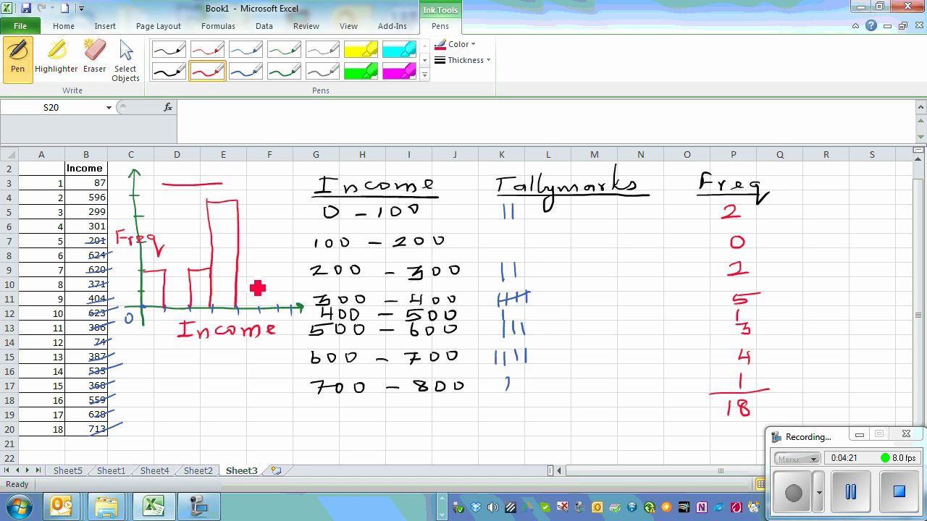
pyautogui.moveTo(246, 290)
pyautogui.mouseDown()
pyautogui.moveTo(265, 287)
pyautogui.moveTo(268, 312)
pyautogui.mouseUp()
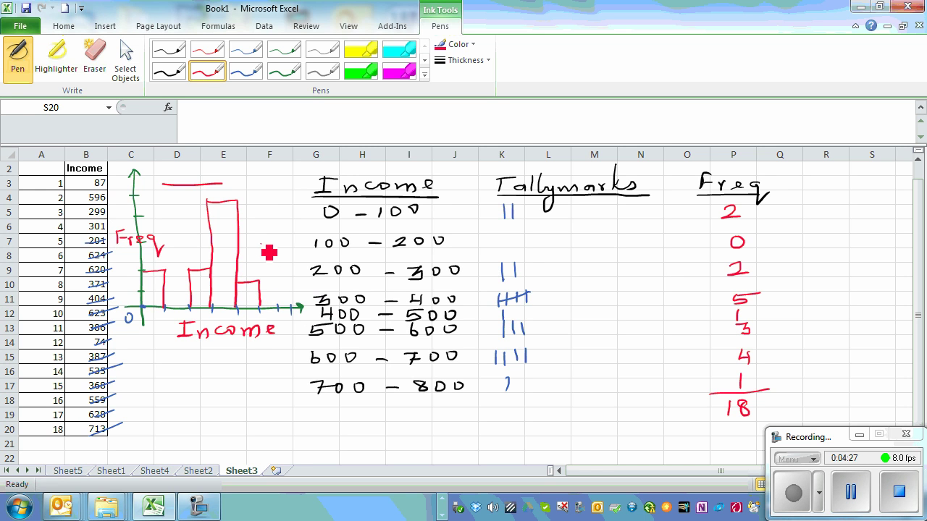
pyautogui.moveTo(271, 304)
pyautogui.mouseDown()
pyautogui.moveTo(269, 256)
pyautogui.moveTo(286, 256)
pyautogui.moveTo(287, 314)
pyautogui.mouseUp()
pyautogui.click(288, 243)
pyautogui.moveTo(288, 242)
pyautogui.mouseDown()
pyautogui.moveTo(306, 240)
pyautogui.moveTo(302, 307)
pyautogui.moveTo(312, 289)
pyautogui.moveTo(297, 289)
pyautogui.moveTo(310, 302)
pyautogui.mouseUp()
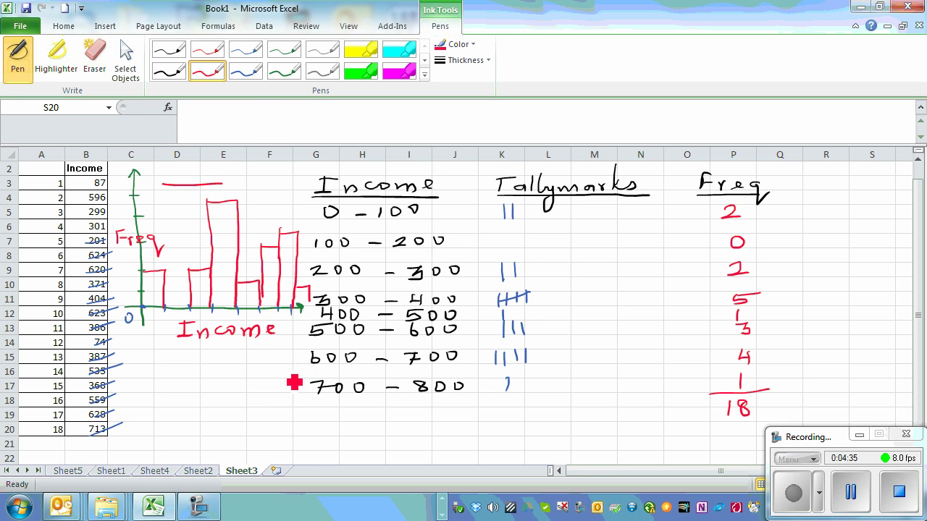
# Write blue frequencies 2, 0, 2, 5, 1, 3, 4, 1 above the histogram bars.
pyautogui.click(246, 71)
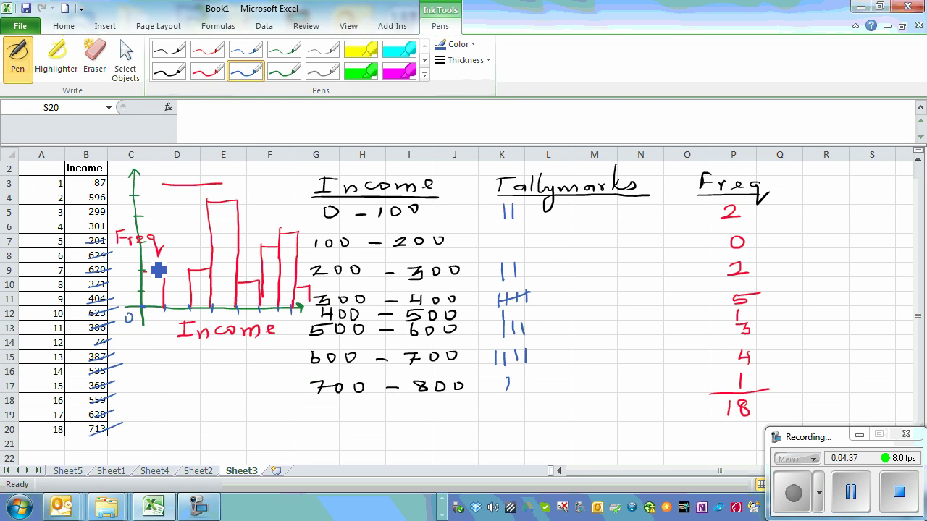
pyautogui.moveTo(147, 259)
pyautogui.mouseDown()
pyautogui.moveTo(181, 284)
pyautogui.moveTo(207, 265)
pyautogui.mouseUp()
pyautogui.moveTo(222, 187); pyautogui.dragTo(230, 194)
pyautogui.moveTo(248, 271); pyautogui.dragTo(249, 279)
pyautogui.moveTo(279, 228)
pyautogui.mouseDown()
pyautogui.moveTo(274, 242)
pyautogui.moveTo(292, 227)
pyautogui.mouseUp()
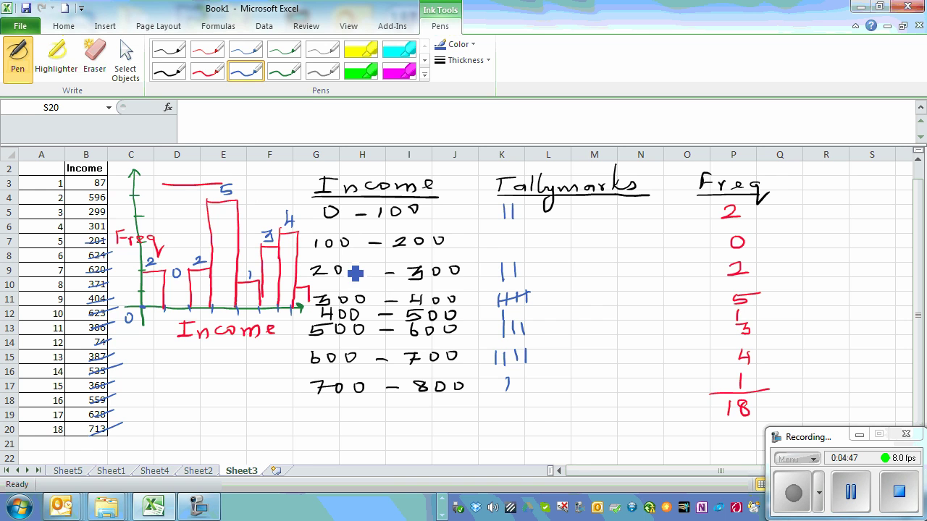
pyautogui.moveTo(307, 269); pyautogui.dragTo(307, 280)
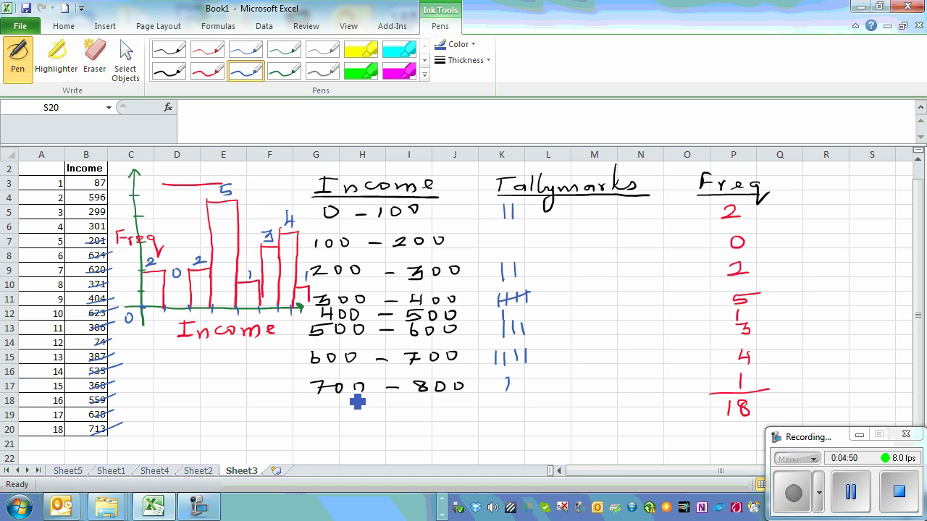
pyautogui.click(440, 512)
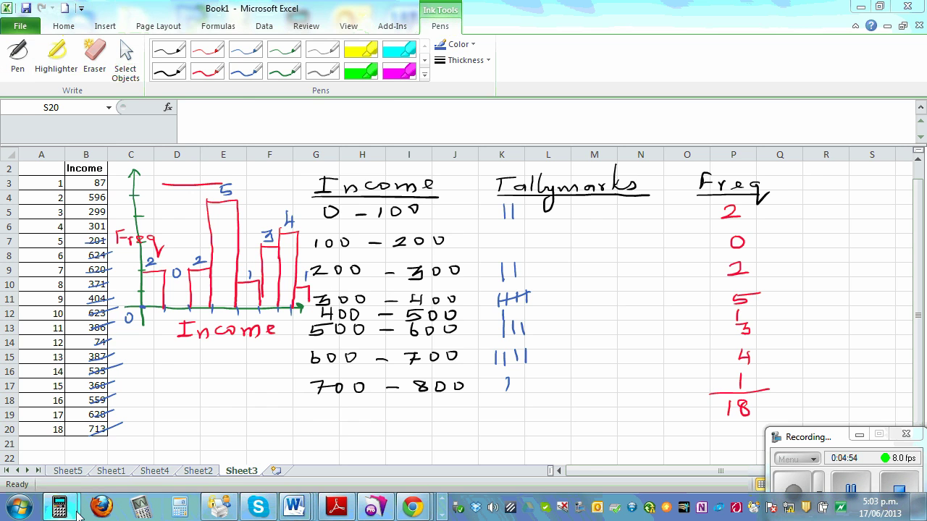
# Bring the NewGraph calculator to the front and settle its window size.
pyautogui.moveTo(61, 508)
pyautogui.click(247, 429)
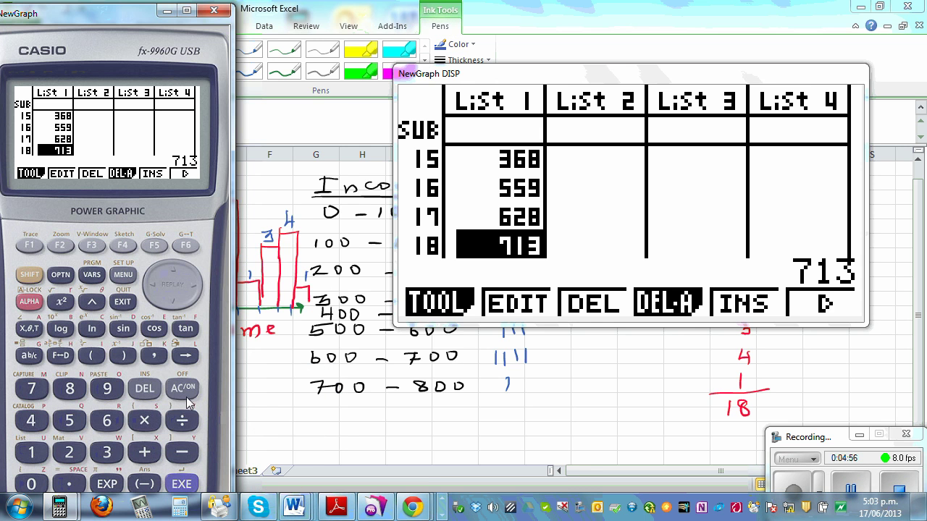
pyautogui.doubleClick(105, 16)
pyautogui.doubleClick(107, 12)
pyautogui.doubleClick(137, 15)
pyautogui.doubleClick(133, 20)
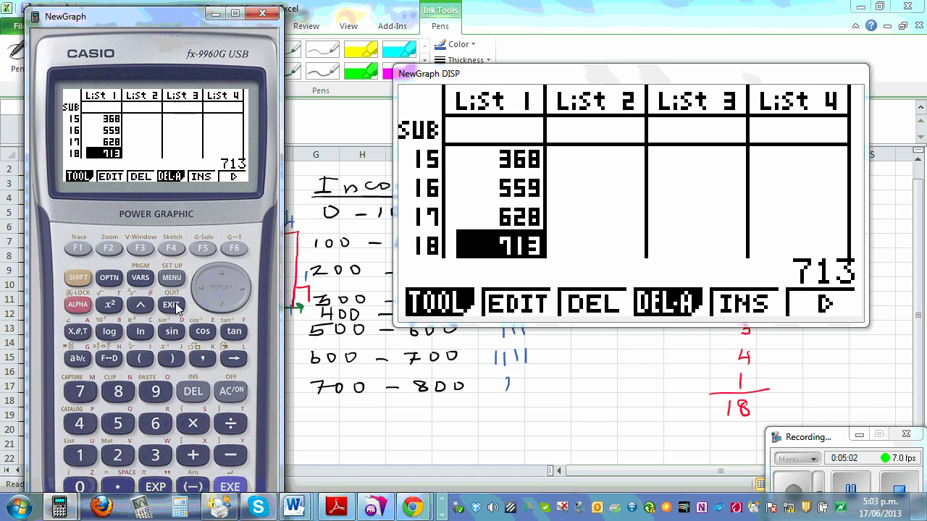
# Set StatGraph1's Graph Type to Hist and return to the List 1 incomes.
pyautogui.click(236, 250)
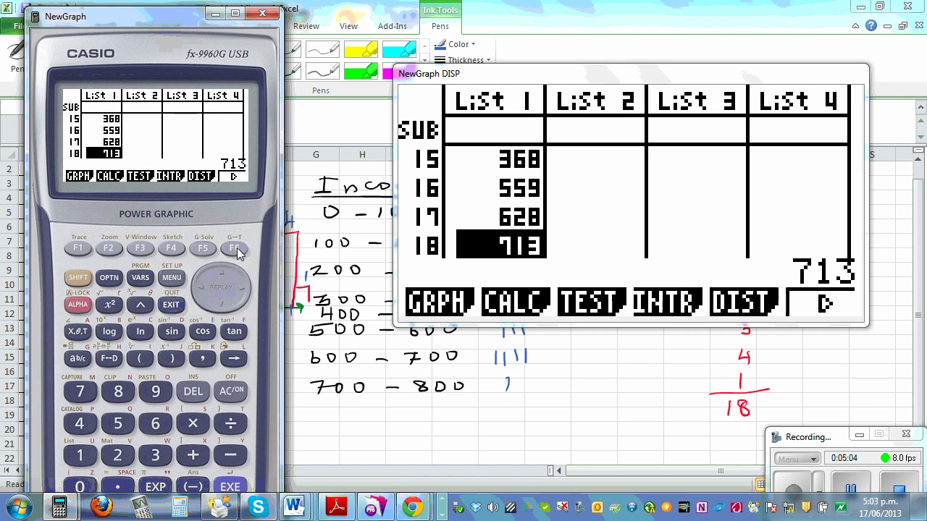
pyautogui.press('F1')
pyautogui.click(234, 249)
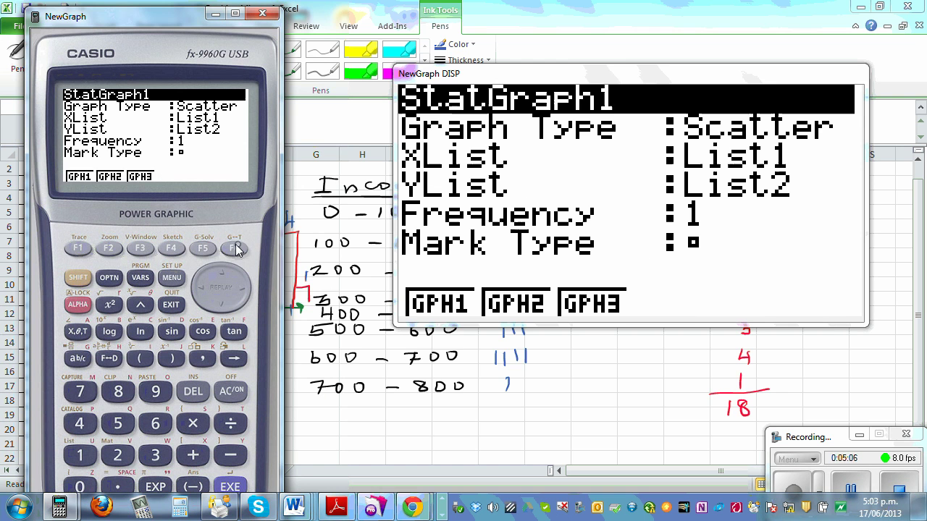
pyautogui.click(222, 301)
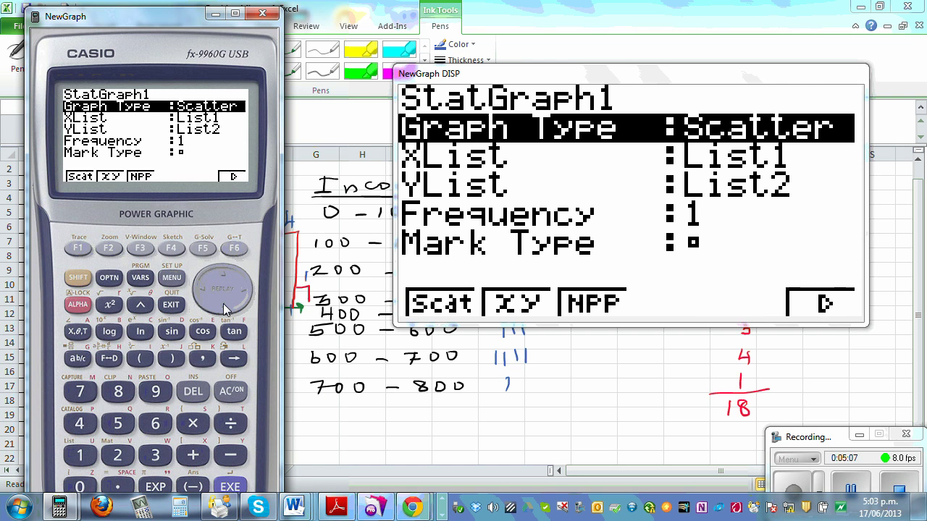
pyautogui.click(233, 249)
pyautogui.click(77, 249)
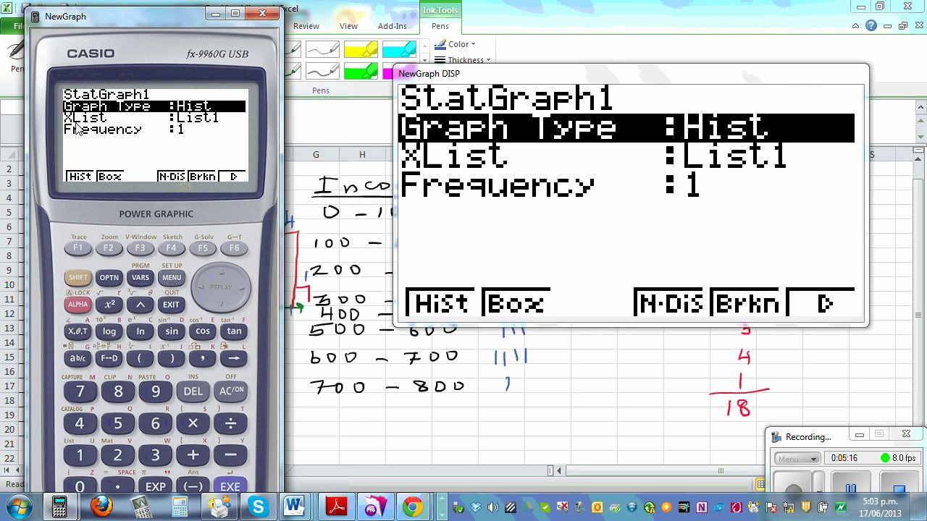
pyautogui.click(174, 306)
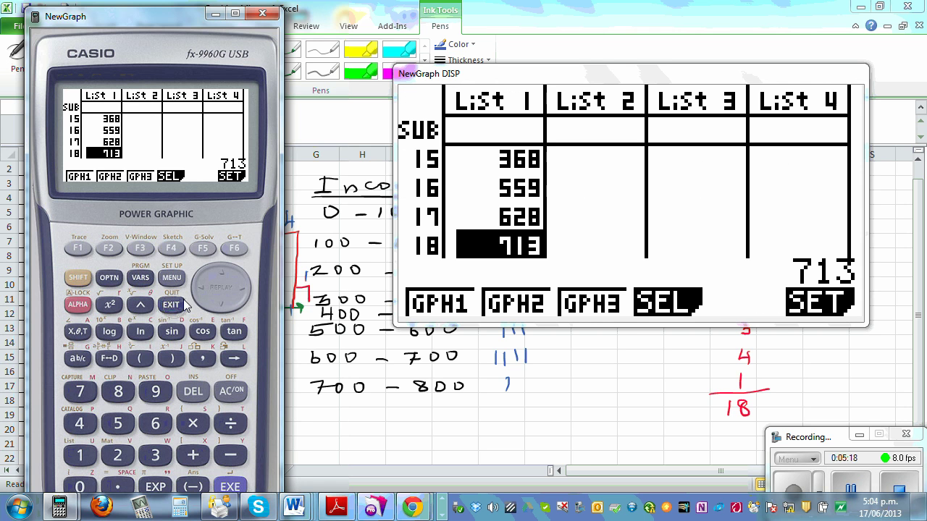
# Draw the List1 histogram with Start 0 and Width 100.
pyautogui.click(78, 249)
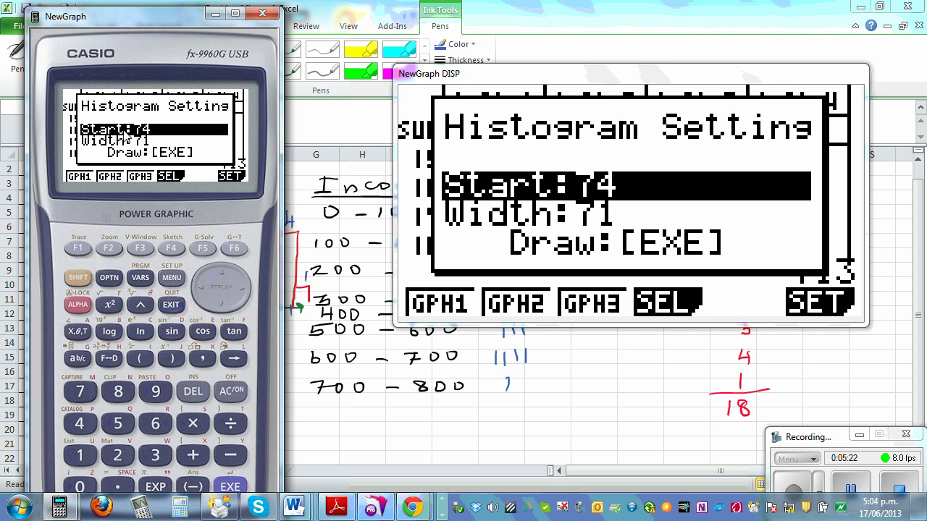
pyautogui.click(81, 488)
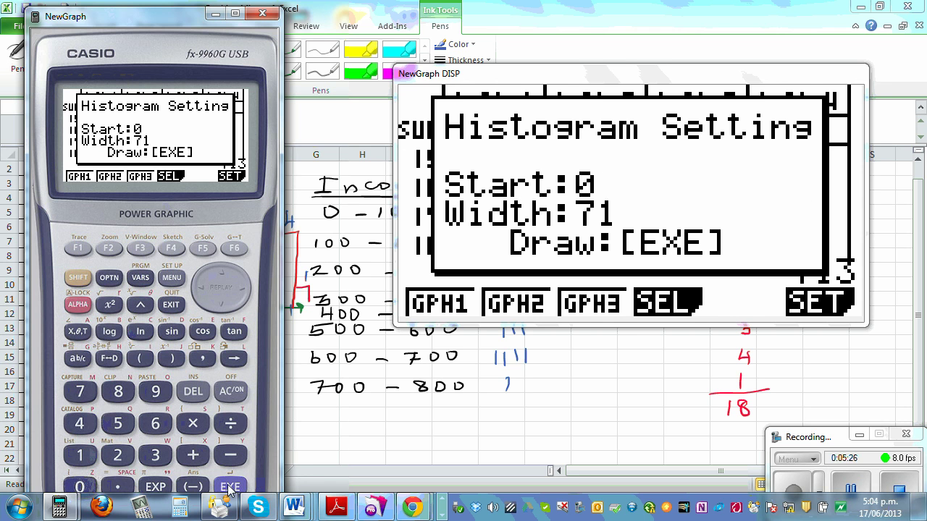
pyautogui.click(232, 487)
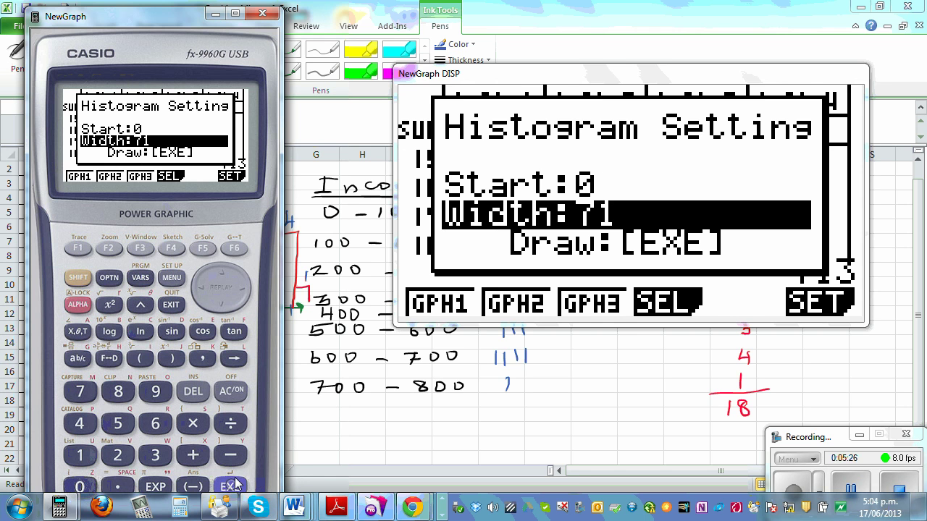
pyautogui.click(81, 457)
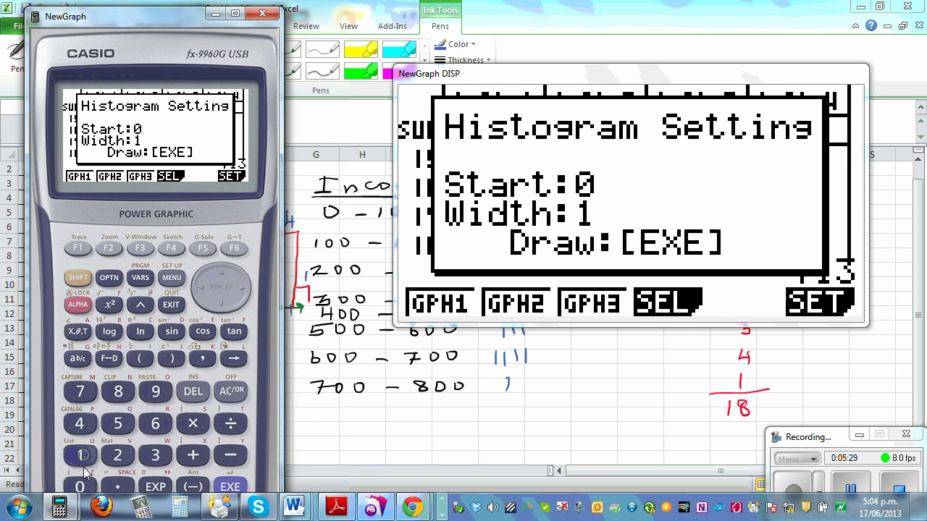
pyautogui.click(82, 487)
pyautogui.click(81, 487)
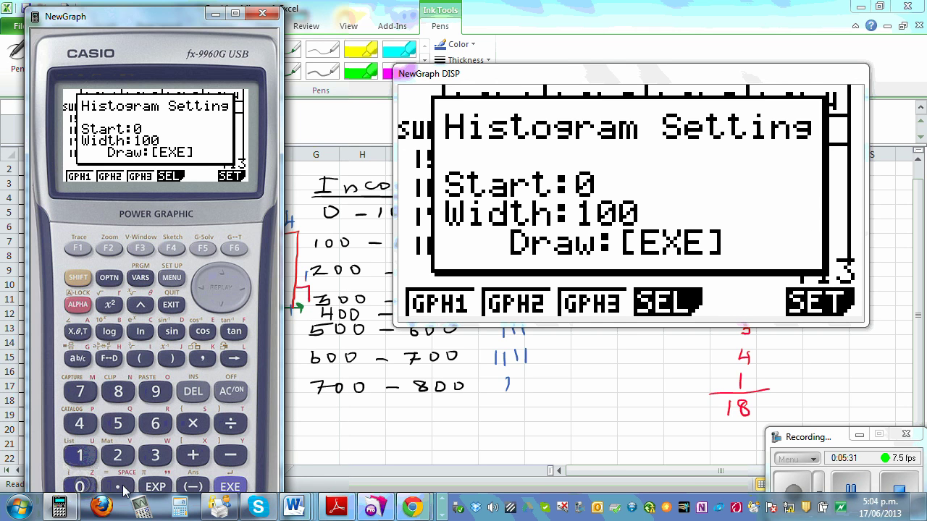
pyautogui.click(230, 486)
pyautogui.click(230, 487)
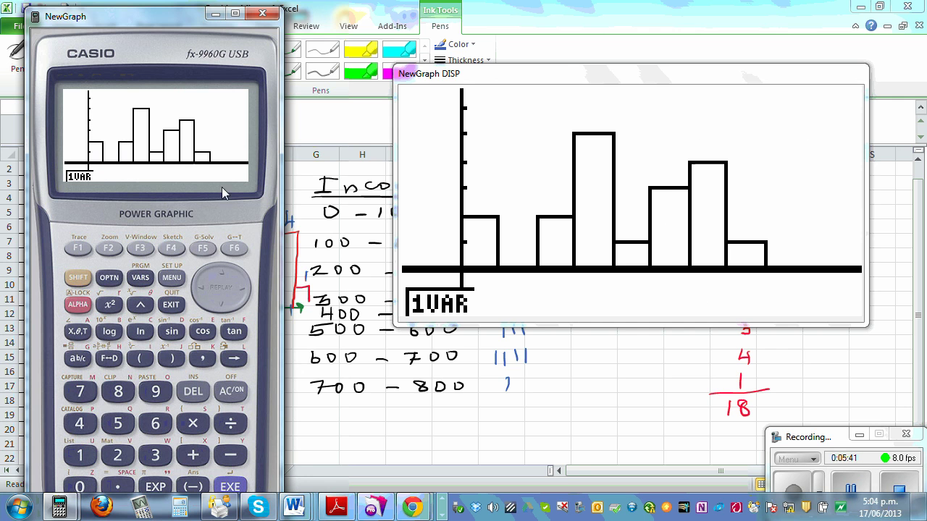
# Minimise the NewGraph calculator and place its histogram display next to Excel's red ink histogram.
pyautogui.moveTo(572, 80); pyautogui.dragTo(588, 190)
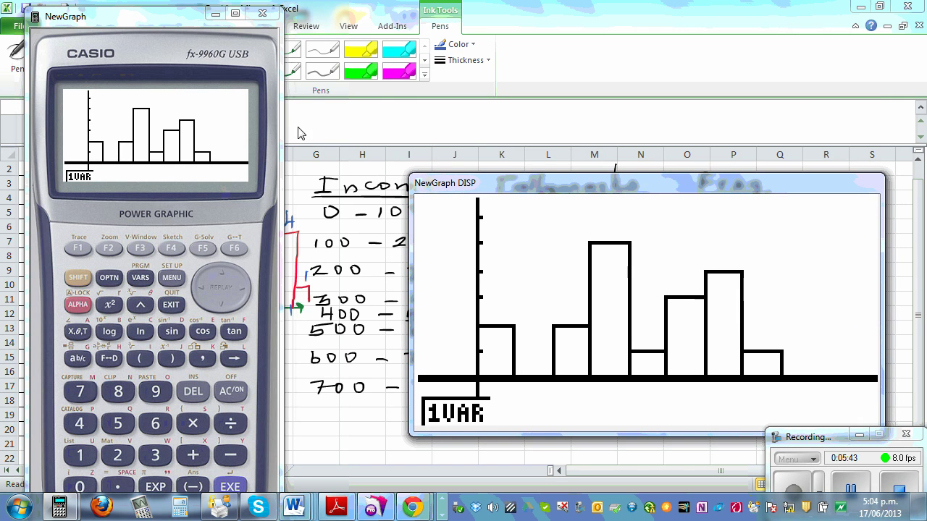
pyautogui.moveTo(143, 33); pyautogui.dragTo(93, 56)
pyautogui.click(166, 37)
pyautogui.moveTo(569, 186); pyautogui.dragTo(524, 116)
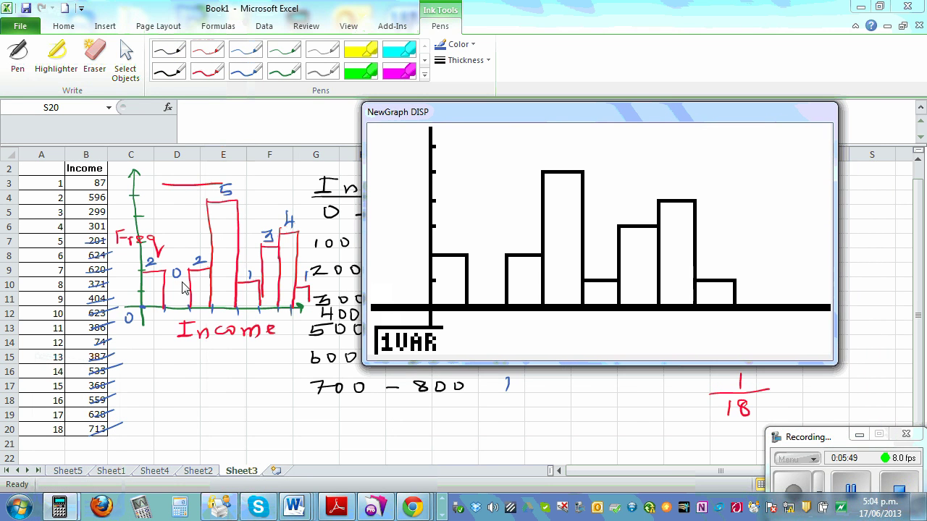